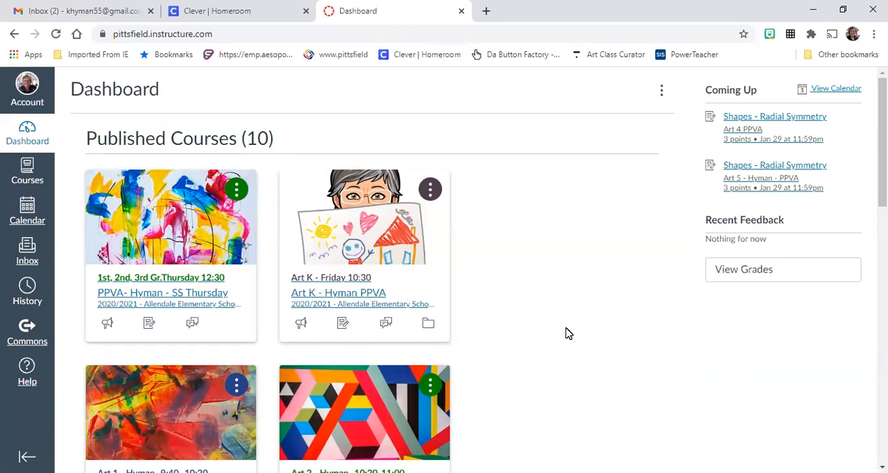
# Switch to the Clever homeroom page, open Google Drive from the favorites and create a new Google Drawings file
pyautogui.click(446, 62)
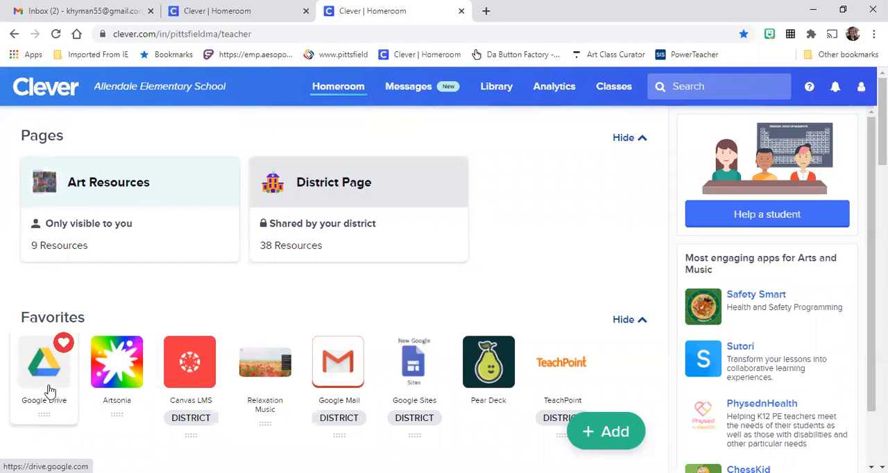
pyautogui.click(50, 392)
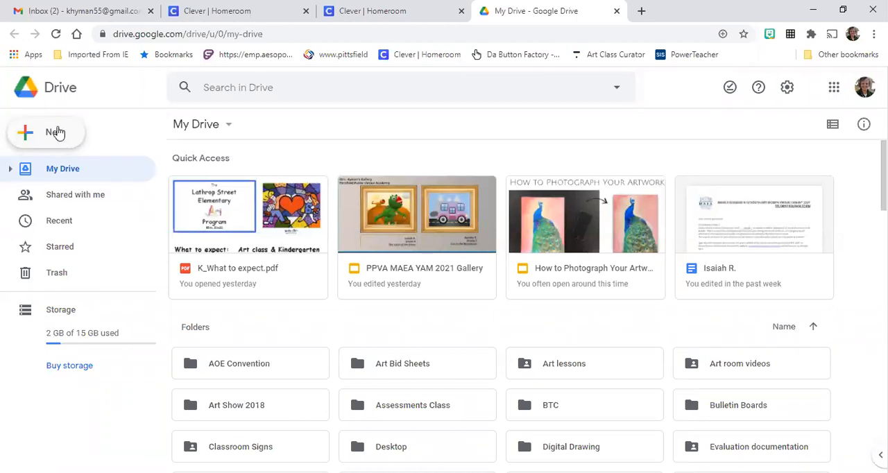
pyautogui.click(59, 133)
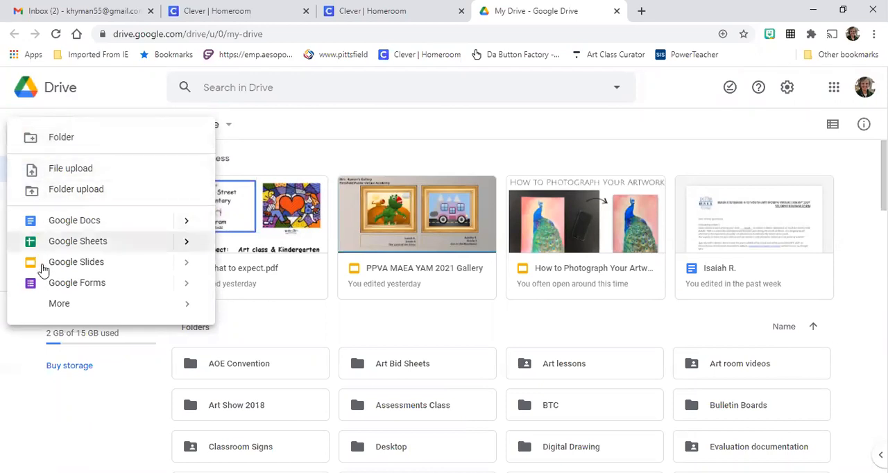
pyautogui.moveTo(62, 312)
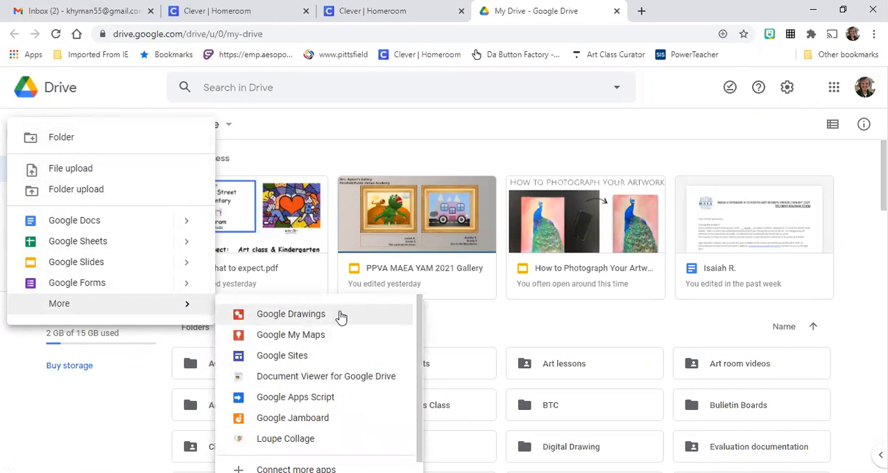
pyautogui.click(319, 315)
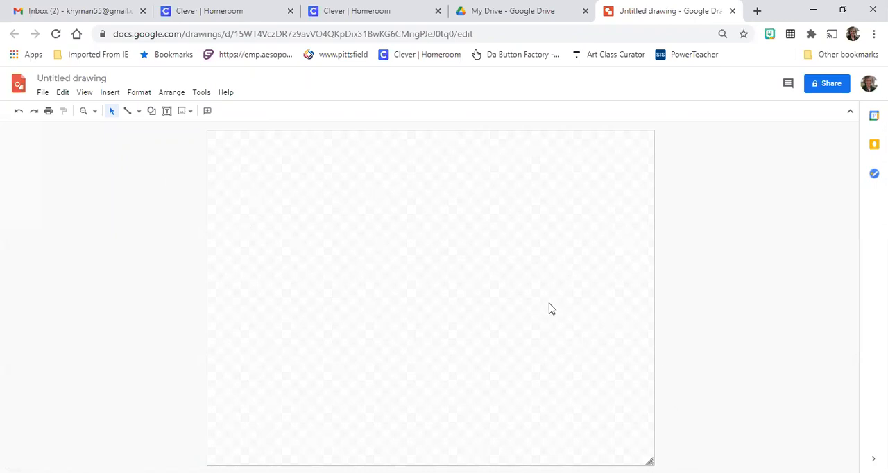
# Rename the untitled drawing with the owner's surname followed by "Valentine"
pyautogui.click(101, 75)
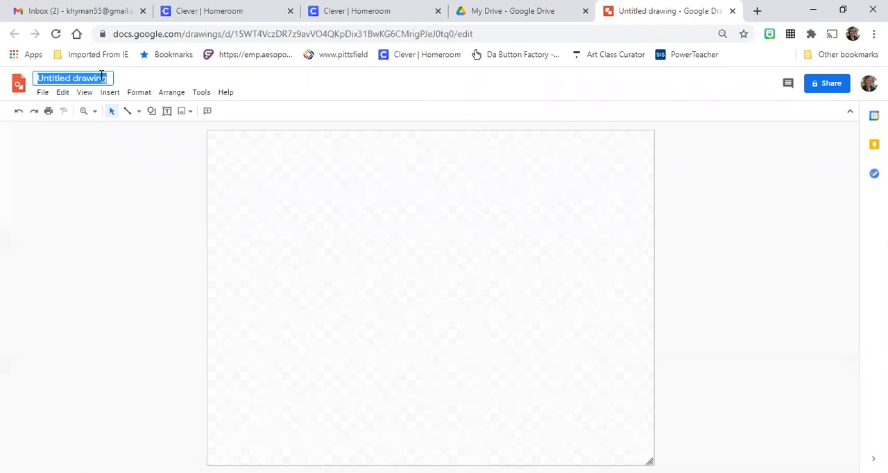
pyautogui.write('Hyman')
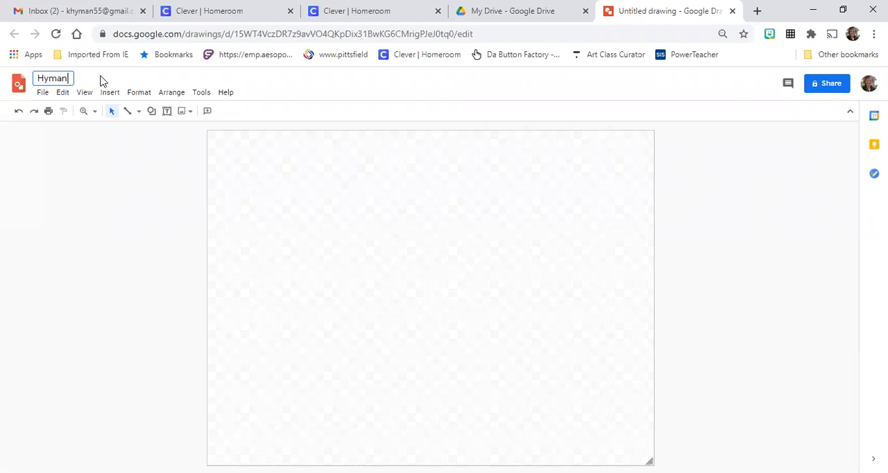
pyautogui.write('Valentine')
# Draw a large heart shape across the upper middle of the blank canvas
pyautogui.click(151, 112)
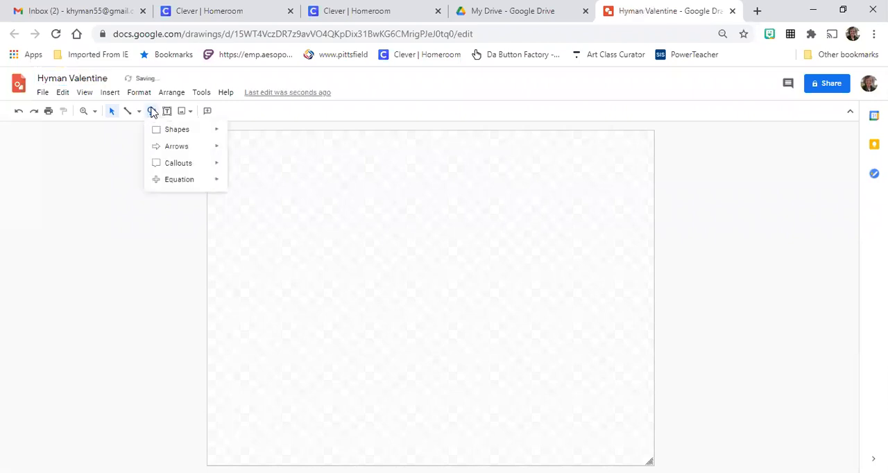
pyautogui.moveTo(152, 134)
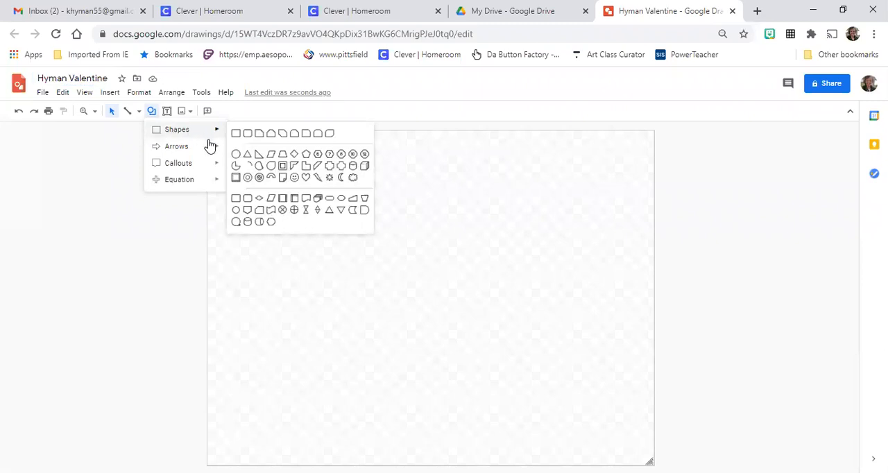
pyautogui.moveTo(208, 145)
pyautogui.click(307, 179)
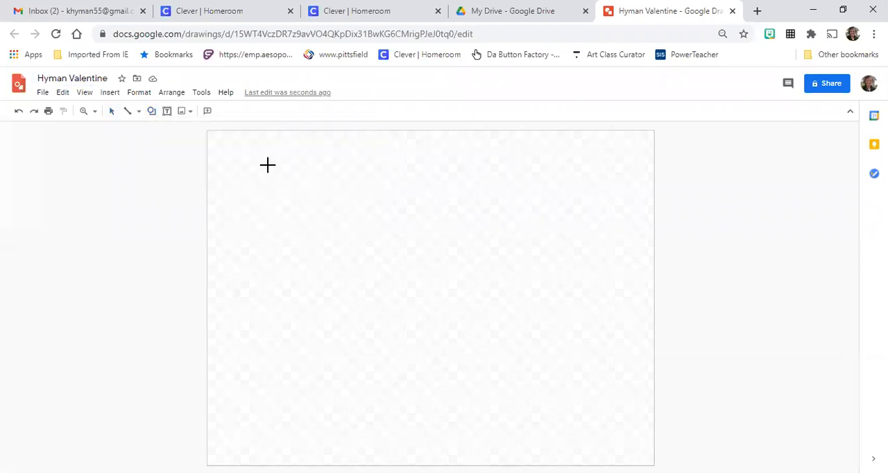
pyautogui.moveTo(268, 165); pyautogui.dragTo(519, 349)
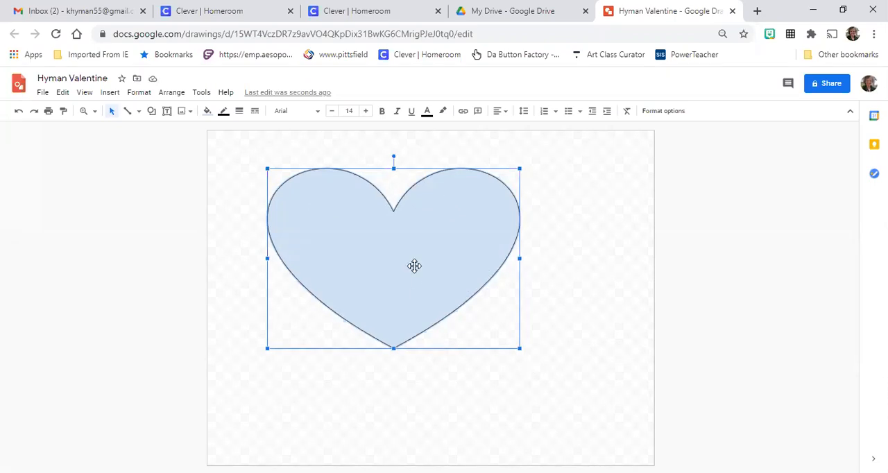
pyautogui.click(605, 277)
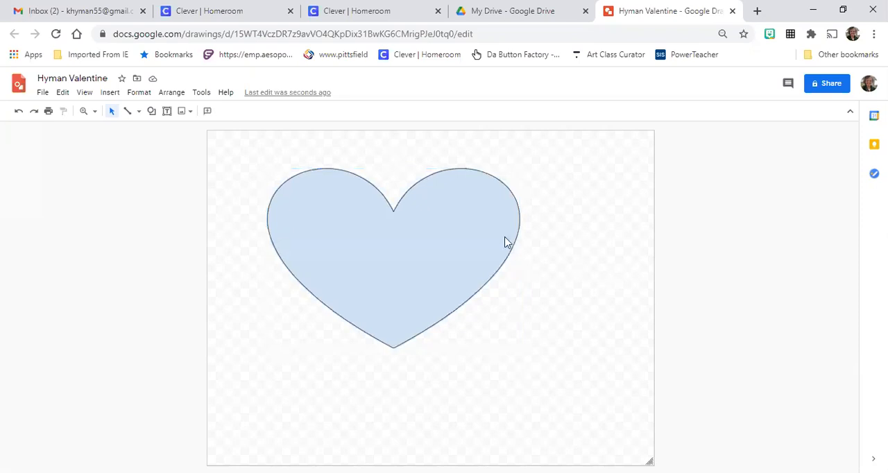
# Fill the heart with a solid orange-red color
pyautogui.click(374, 224)
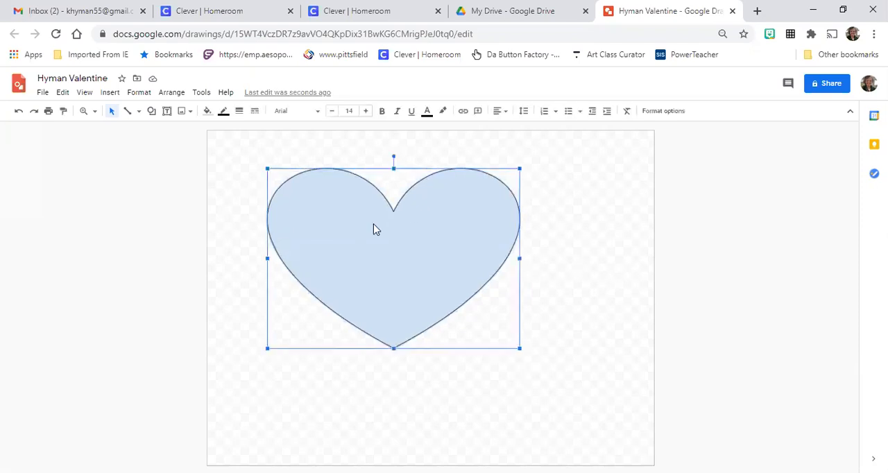
pyautogui.click(206, 113)
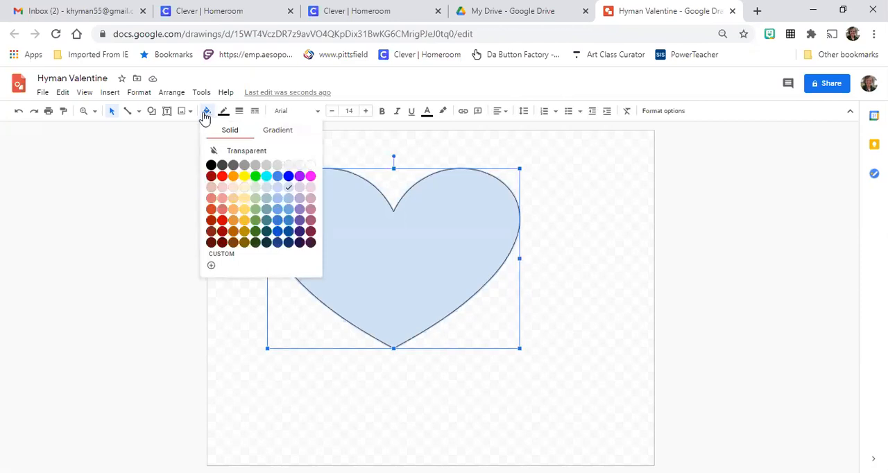
pyautogui.click(212, 213)
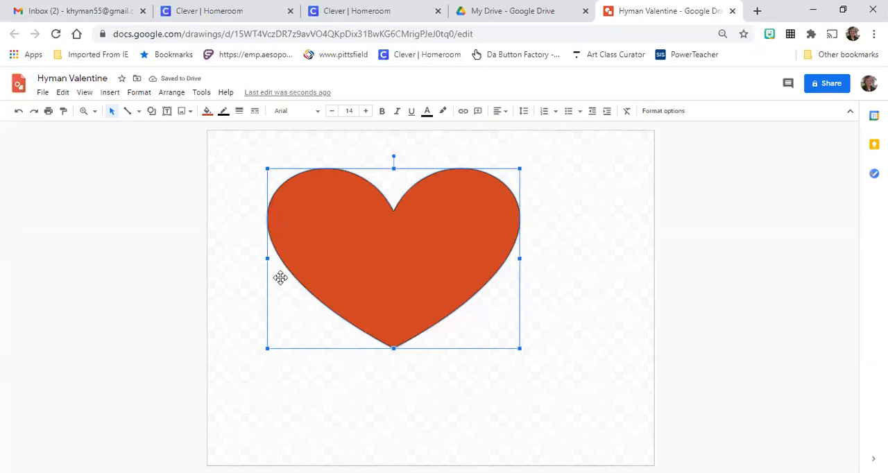
# Set the orange-red heart's border weight to 8px and make its border color transparent
pyautogui.click(239, 111)
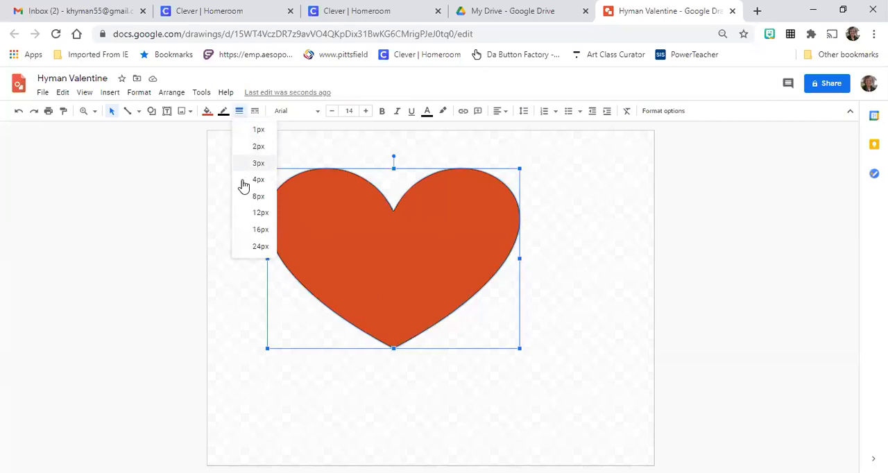
pyautogui.click(254, 198)
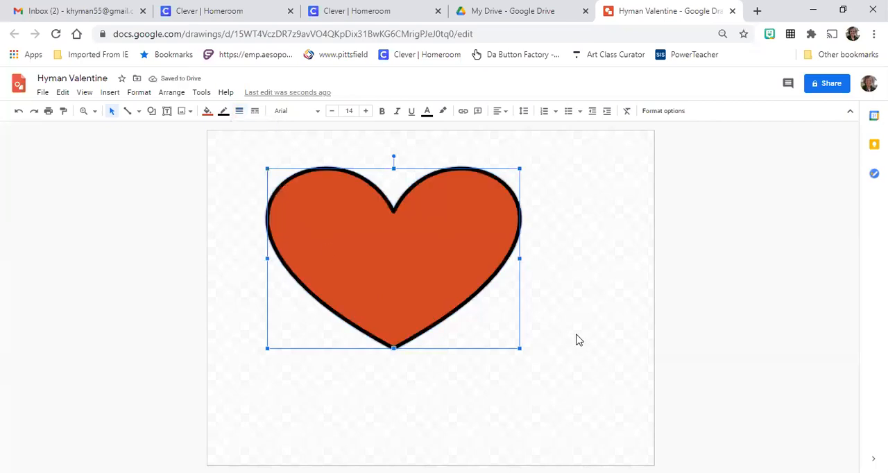
pyautogui.click(224, 113)
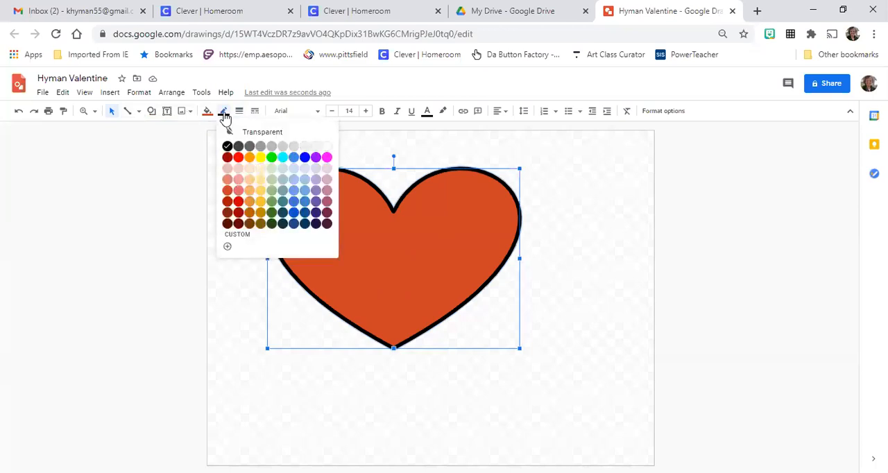
pyautogui.click(310, 133)
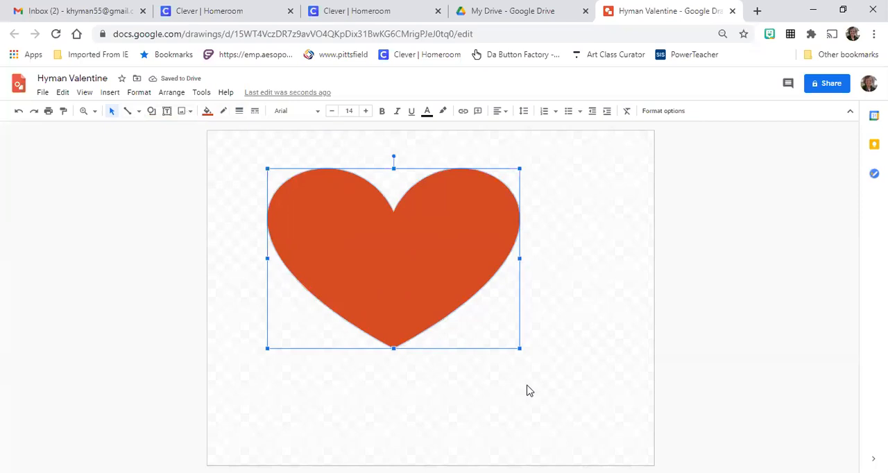
pyautogui.click(562, 376)
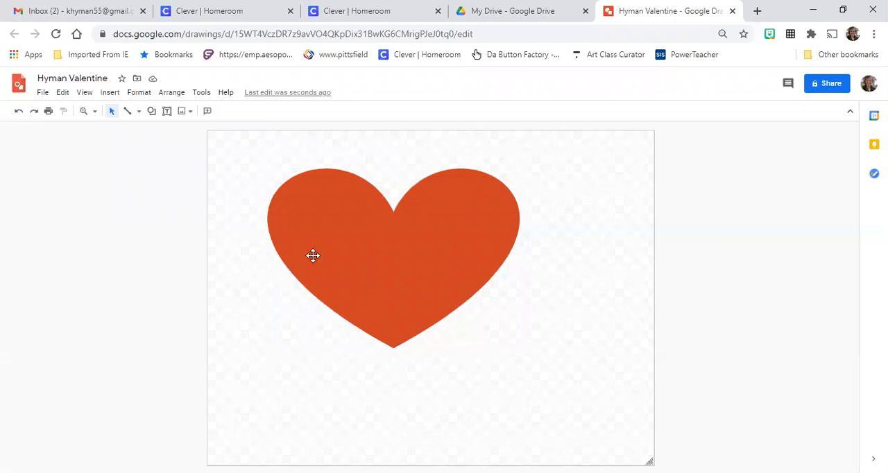
# Draw a second, slightly larger heart overlapping the lower right of the first one and shift it a little left and down
pyautogui.click(153, 112)
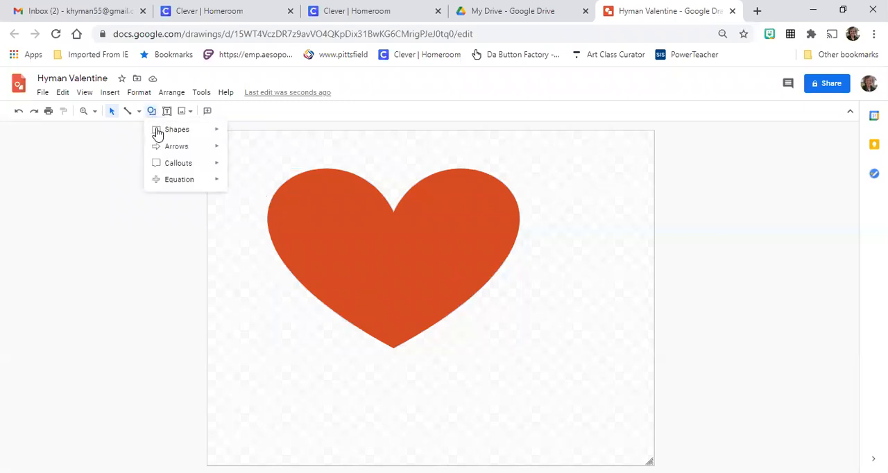
pyautogui.moveTo(159, 131)
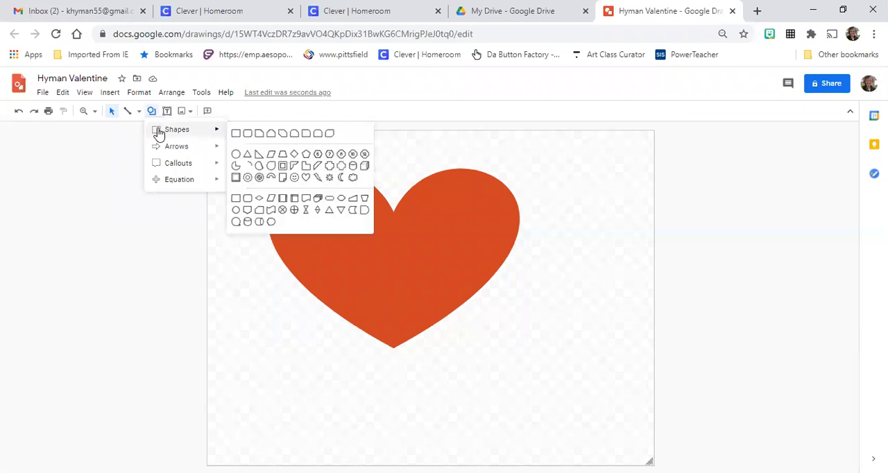
pyautogui.click(306, 177)
pyautogui.moveTo(370, 238); pyautogui.dragTo(651, 449)
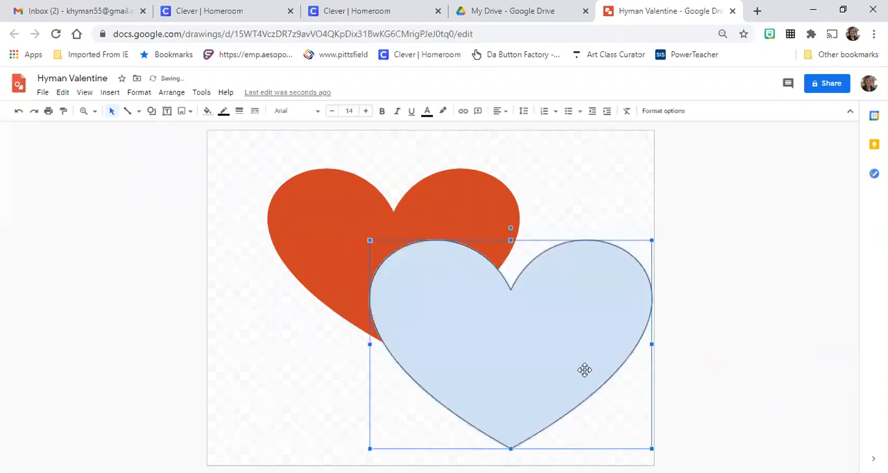
pyautogui.moveTo(577, 377)
pyautogui.mouseDown()
pyautogui.moveTo(565, 385)
pyautogui.moveTo(567, 377)
pyautogui.mouseUp()
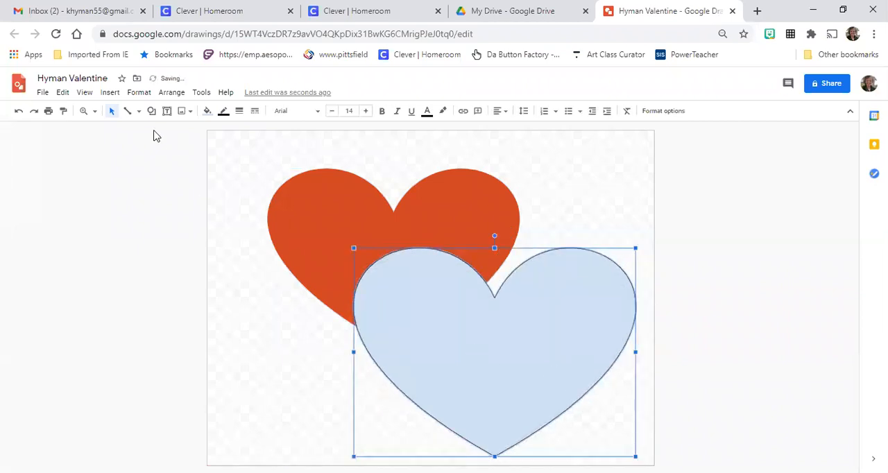
# Fill the second heart with solid dark red and make its border transparent
pyautogui.click(210, 112)
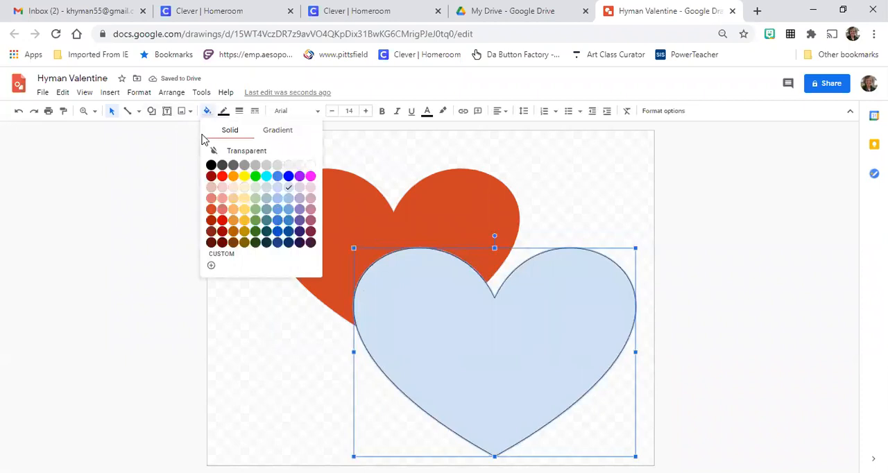
pyautogui.click(211, 178)
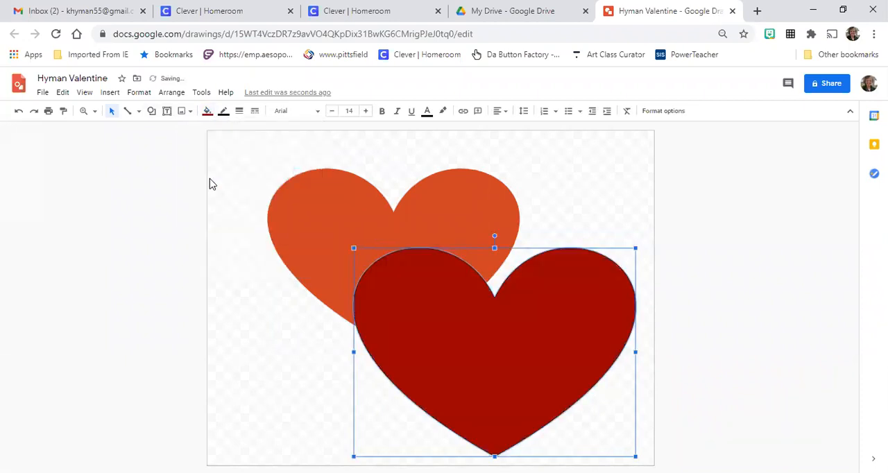
pyautogui.click(223, 112)
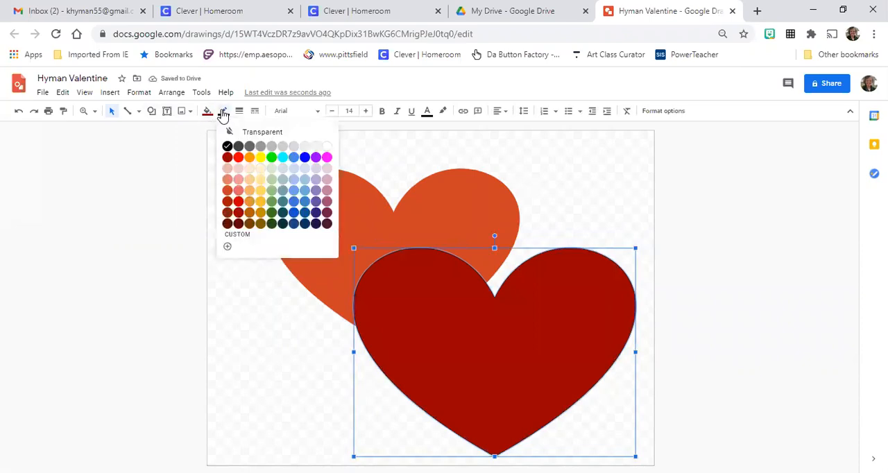
pyautogui.click(296, 139)
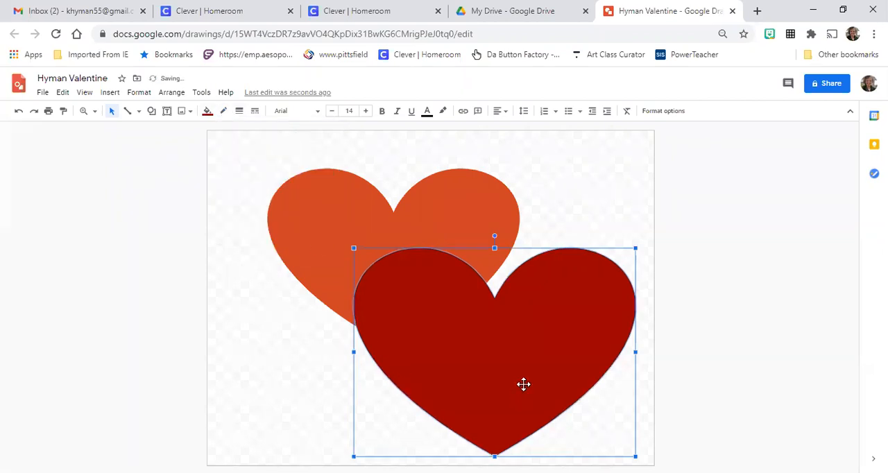
pyautogui.click(275, 335)
pyautogui.click(464, 424)
pyautogui.click(261, 371)
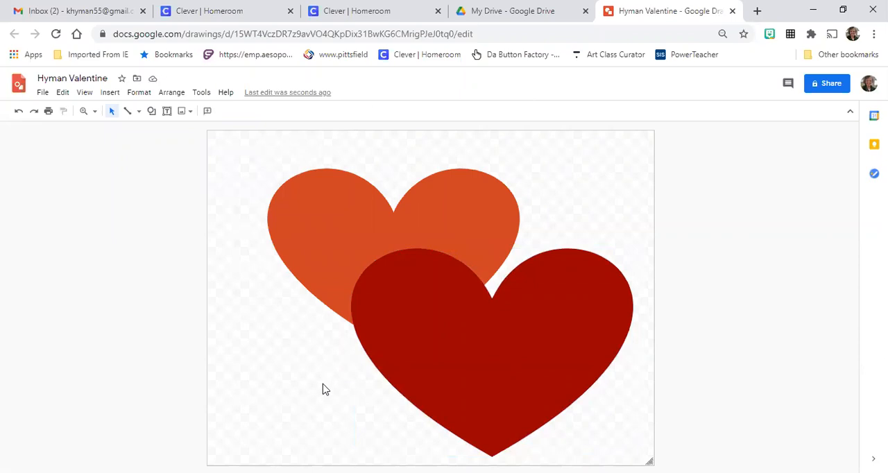
# Send the dark red heart to the back, behind the orange-red heart
pyautogui.click(509, 340)
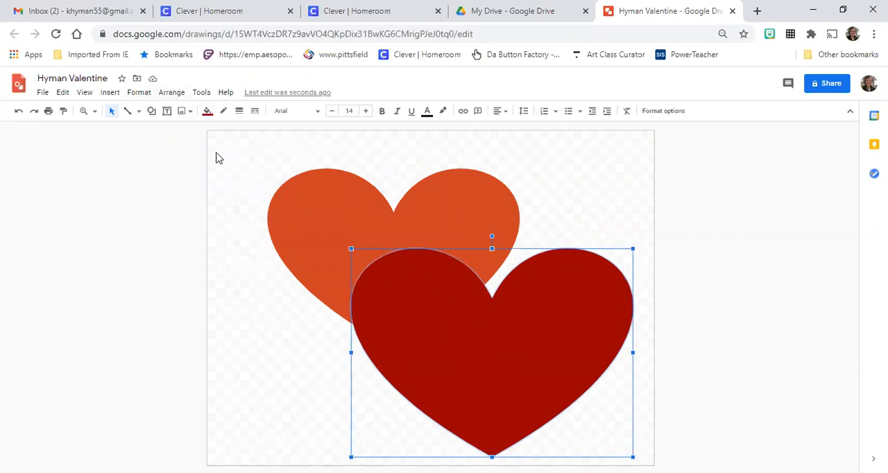
pyautogui.click(172, 94)
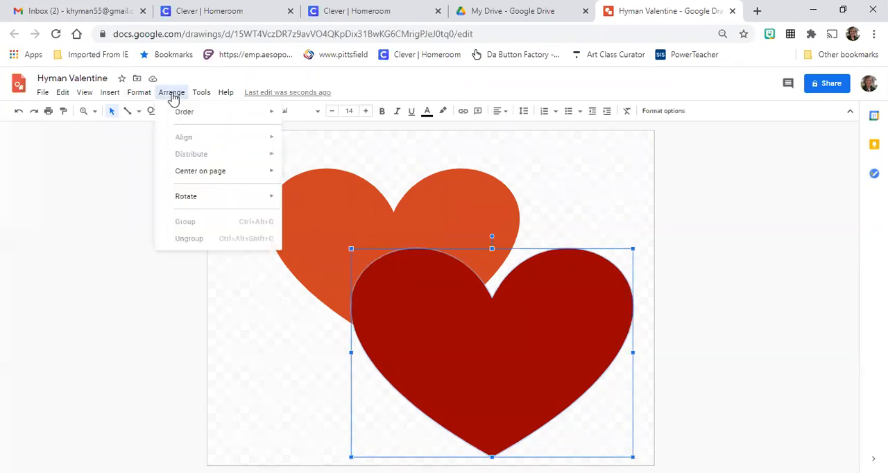
pyautogui.moveTo(176, 117)
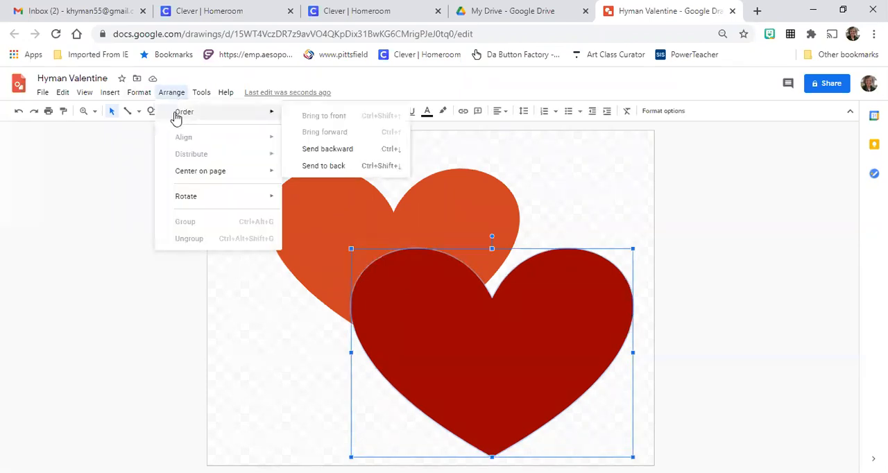
pyautogui.click(339, 167)
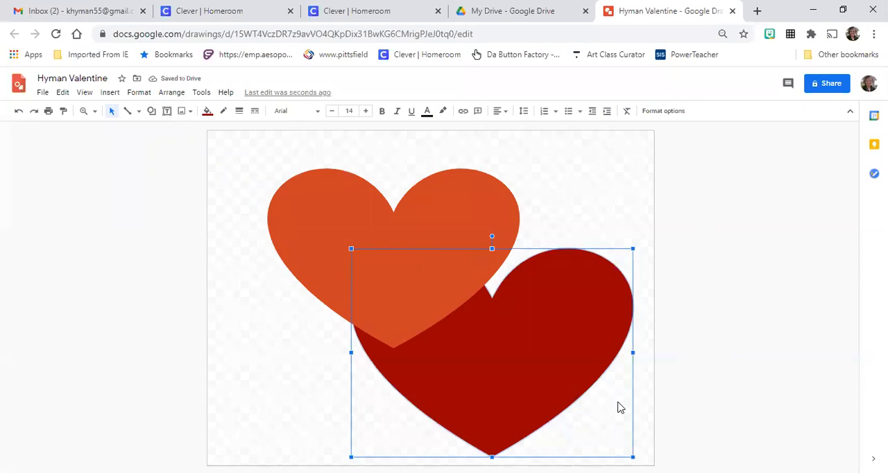
# Reposition the hearts so the dark red one sits at the canvas's upper left and the orange-red one overlaps its lower right
pyautogui.moveTo(504, 370); pyautogui.dragTo(370, 272)
pyautogui.moveTo(381, 244); pyautogui.dragTo(512, 331)
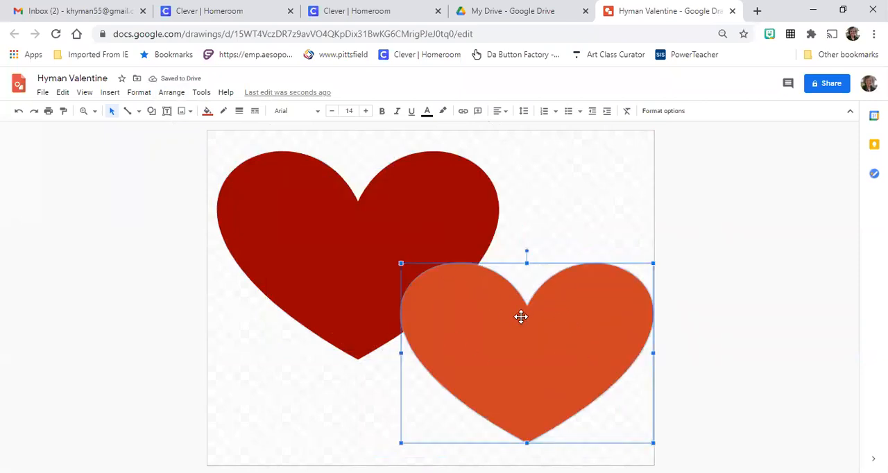
pyautogui.moveTo(521, 316); pyautogui.dragTo(482, 312)
pyautogui.moveTo(426, 194); pyautogui.dragTo(451, 216)
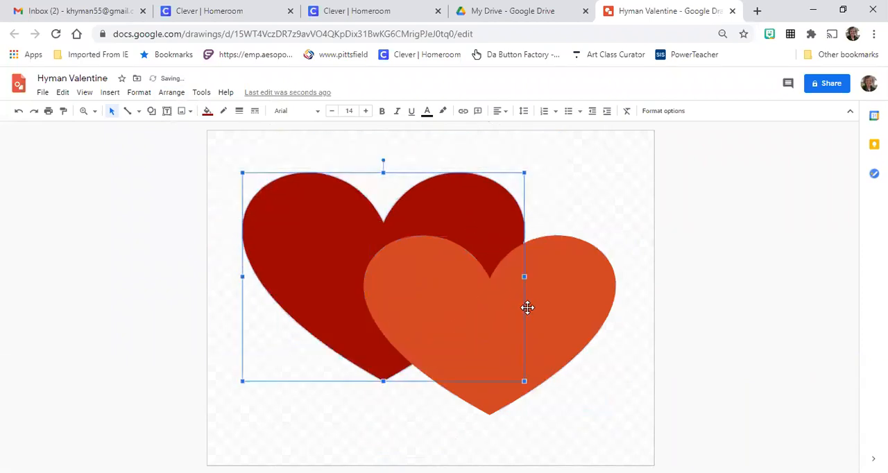
# Nudge the orange-red heart slightly up and right, and draw a smaller third heart overlapping the lower part of both hearts
pyautogui.moveTo(527, 307); pyautogui.dragTo(530, 302)
pyautogui.click(623, 186)
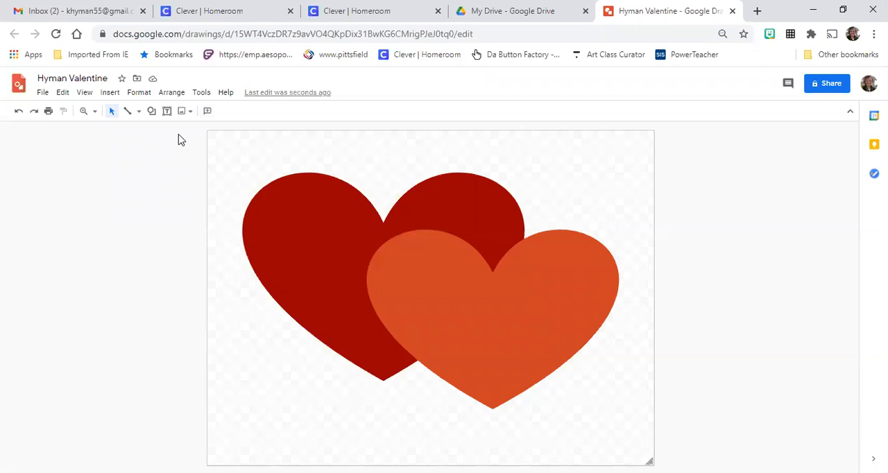
pyautogui.click(151, 111)
pyautogui.moveTo(164, 133)
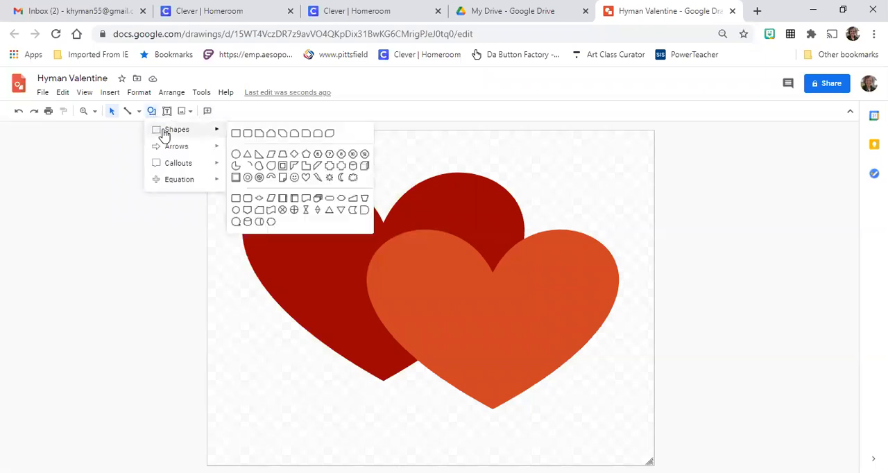
pyautogui.click(305, 176)
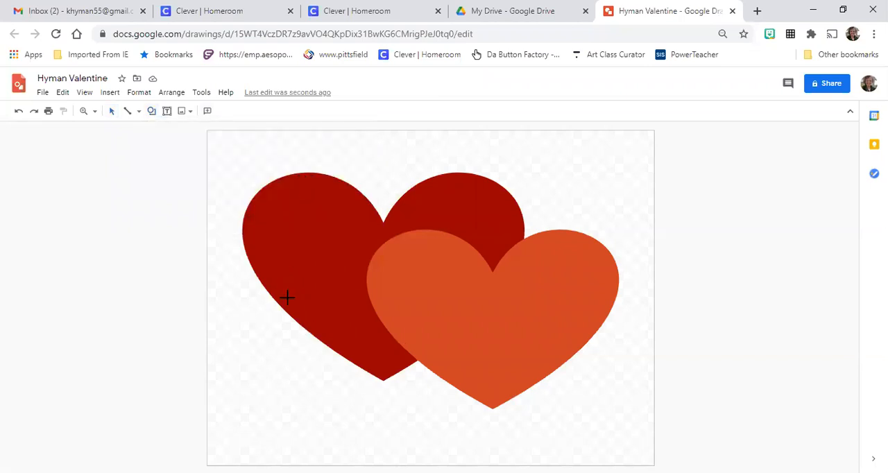
pyautogui.moveTo(278, 303); pyautogui.dragTo(504, 451)
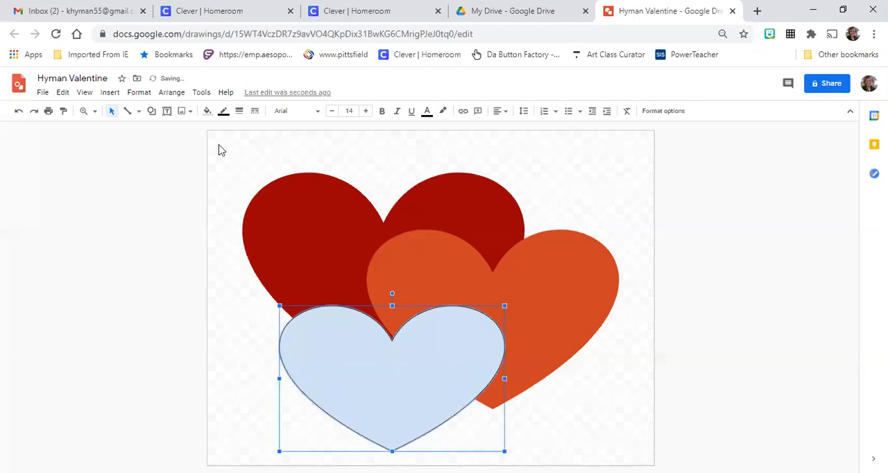
# Fill the third heart with solid pale pink, make its border transparent, and deselect it
pyautogui.click(207, 112)
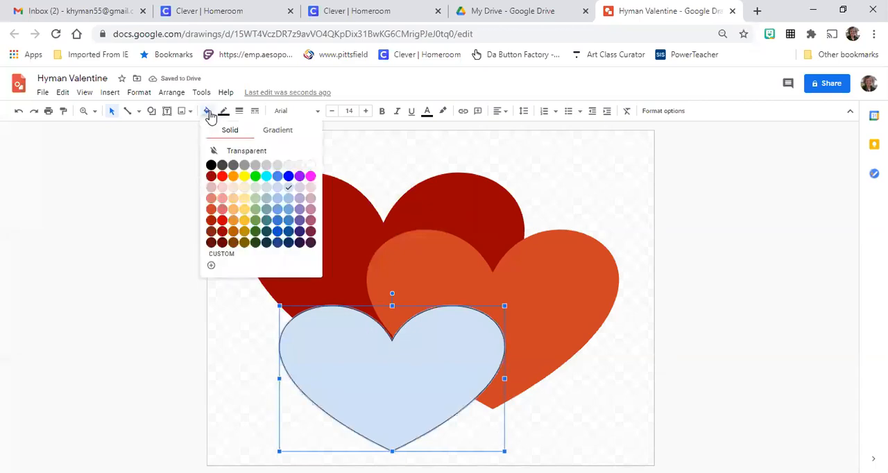
pyautogui.click(223, 188)
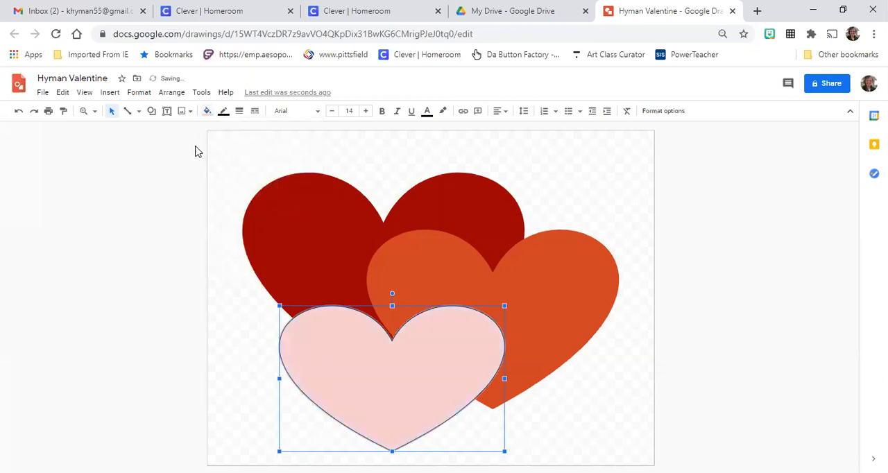
pyautogui.click(208, 113)
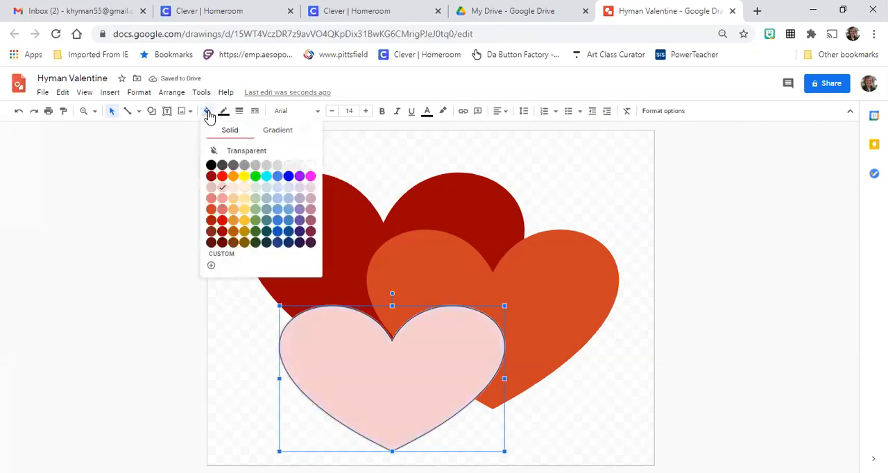
pyautogui.click(210, 115)
pyautogui.click(224, 117)
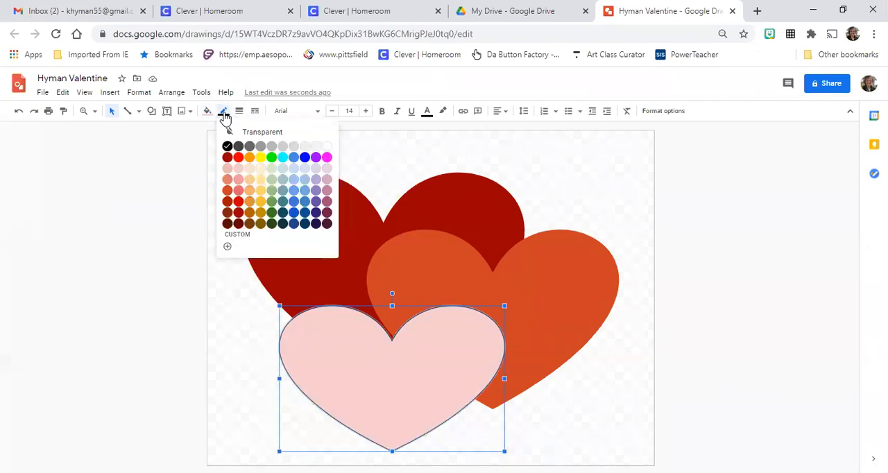
pyautogui.click(295, 133)
pyautogui.click(643, 424)
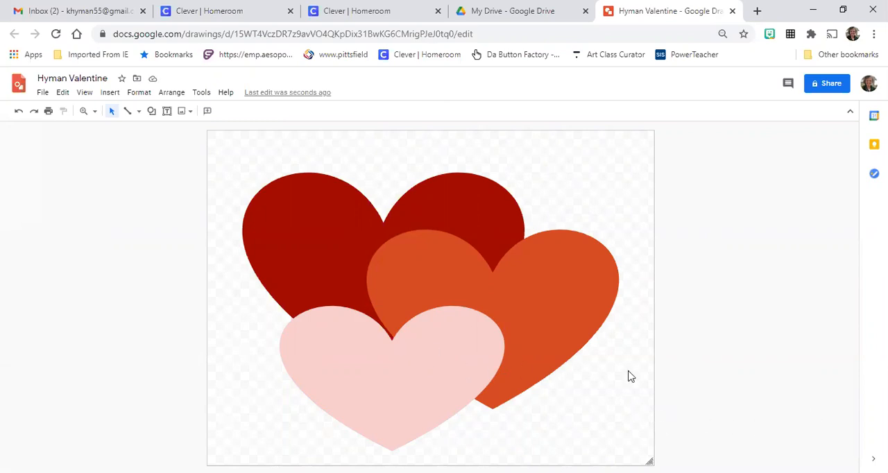
# Copy the pale pink heart and paste a duplicate onto the canvas
pyautogui.click(386, 374)
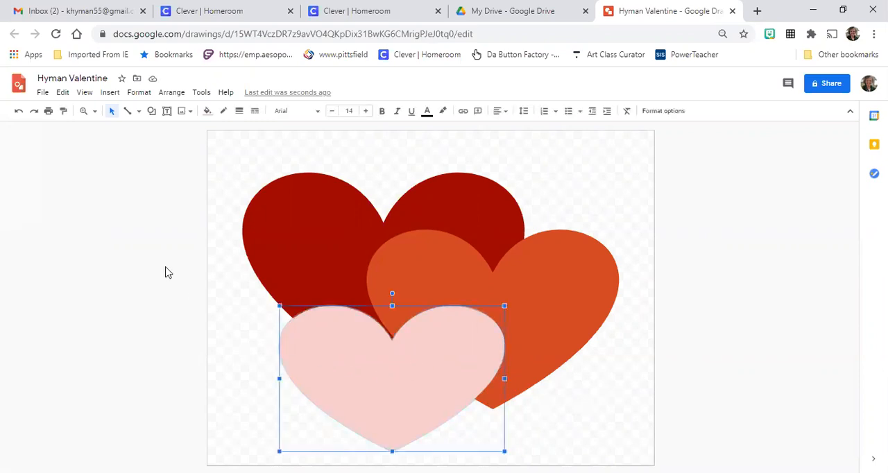
pyautogui.click(43, 93)
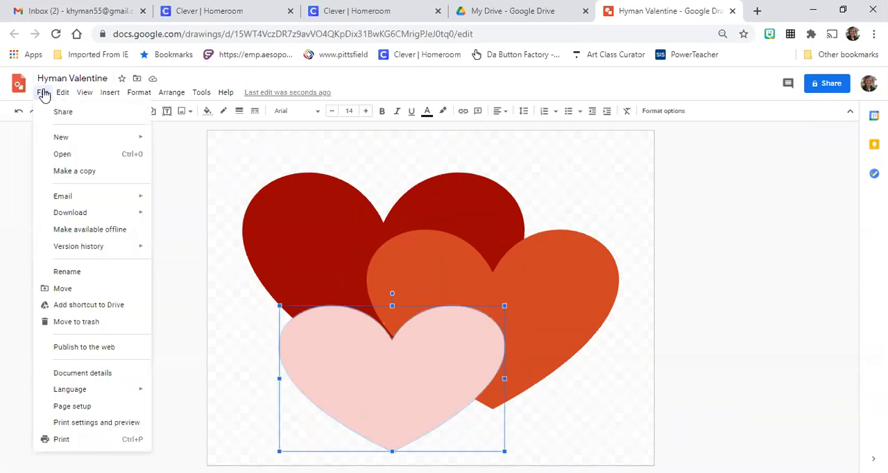
pyautogui.click(63, 93)
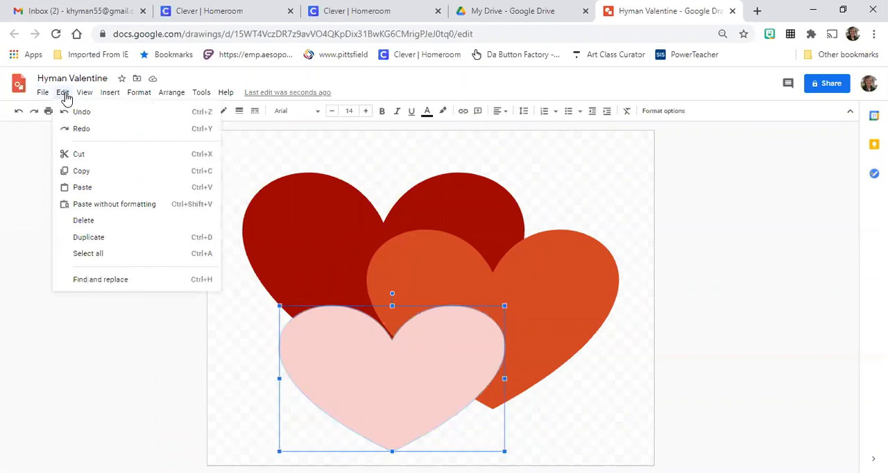
pyautogui.click(81, 171)
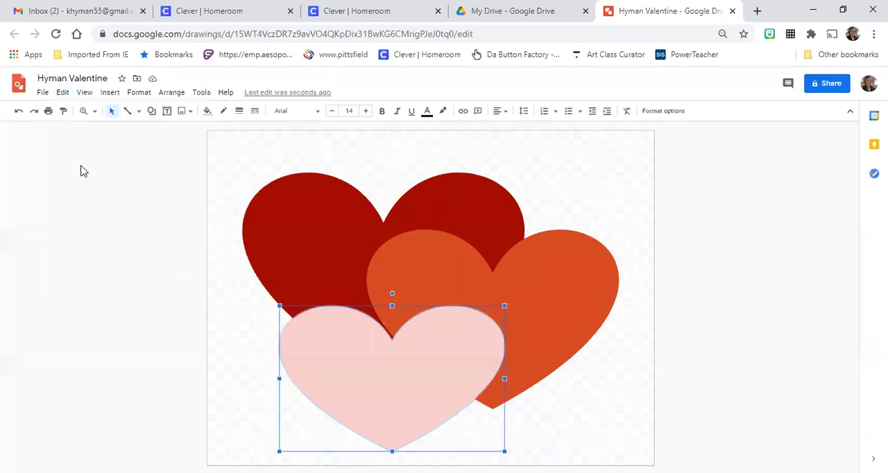
pyautogui.click(63, 93)
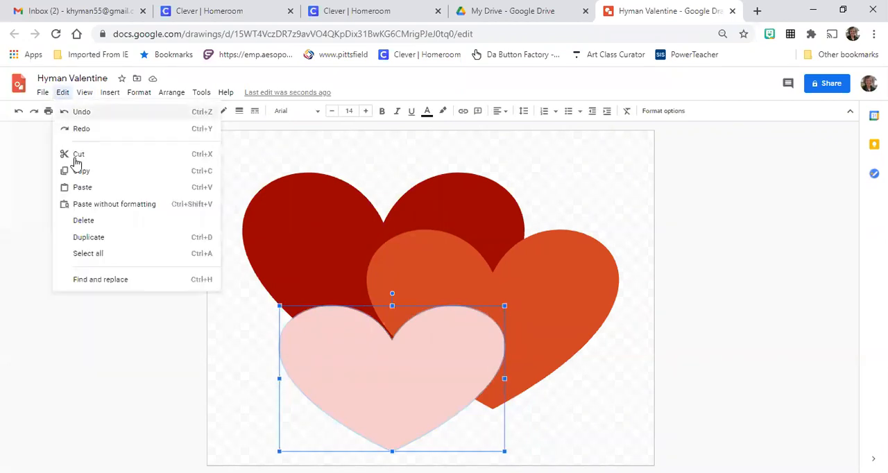
pyautogui.click(83, 187)
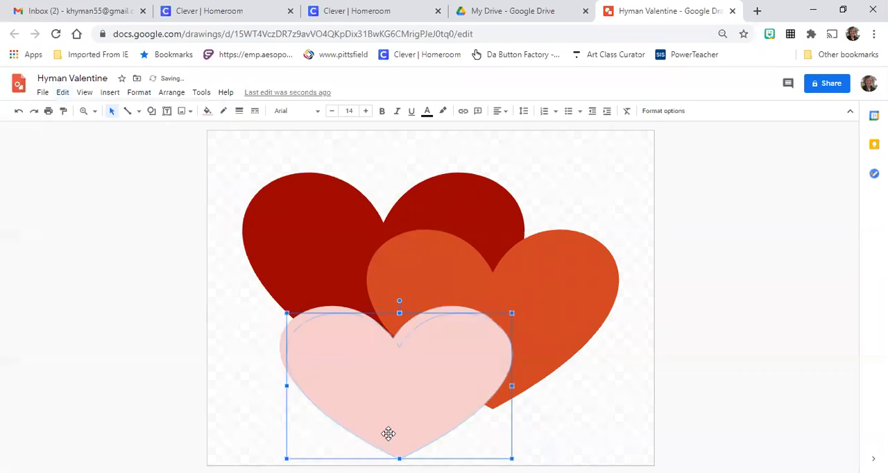
# Shrink the pasted heart to a small one in the canvas's upper right corner and fill it with pale mauve-pink
pyautogui.moveTo(392, 406); pyautogui.dragTo(515, 404)
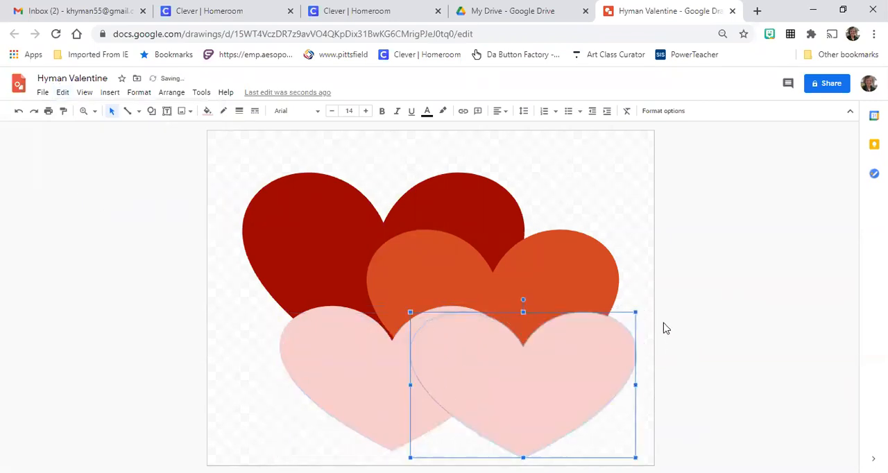
pyautogui.moveTo(636, 312); pyautogui.dragTo(570, 160)
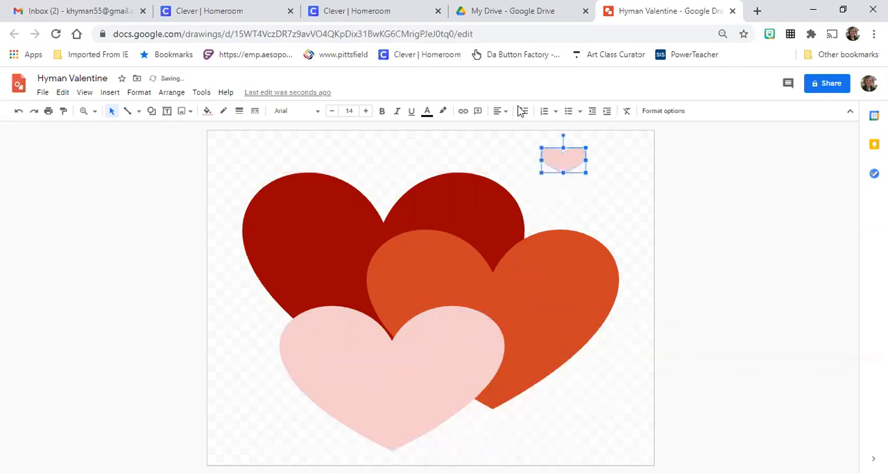
pyautogui.click(205, 113)
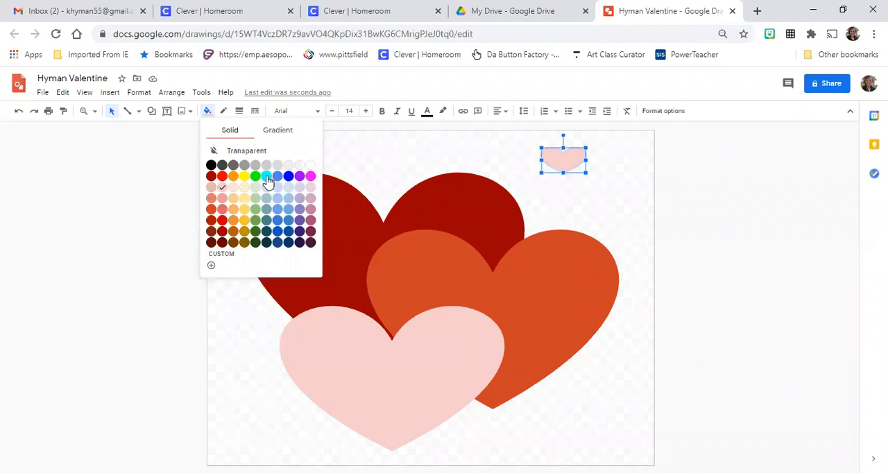
pyautogui.click(312, 187)
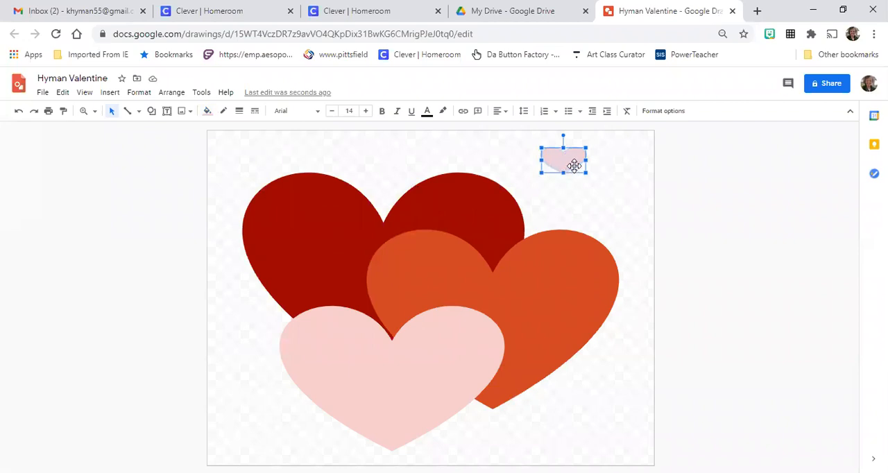
# Copy the small mauve-pink heart and place a pasted duplicate in the canvas's upper left corner
pyautogui.click(63, 92)
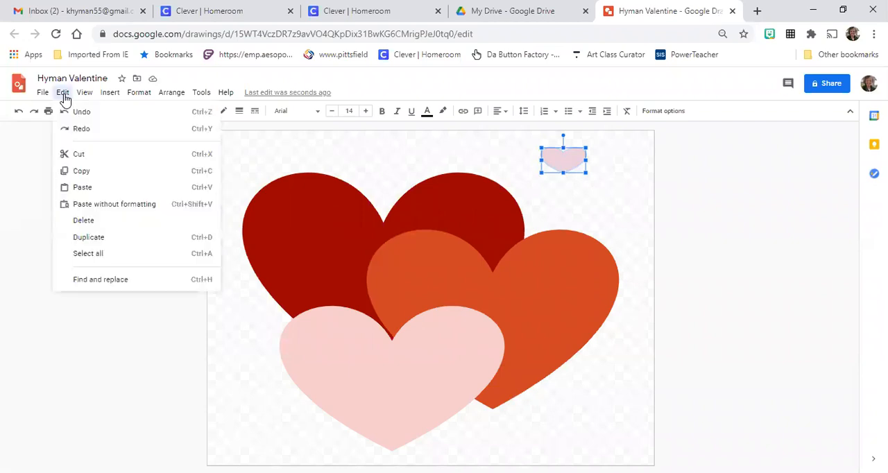
pyautogui.click(78, 174)
pyautogui.click(63, 93)
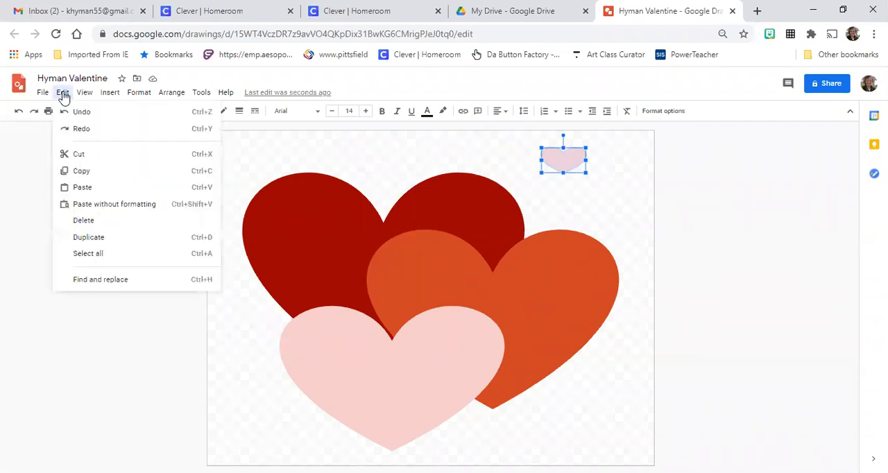
pyautogui.click(82, 190)
pyautogui.moveTo(572, 171); pyautogui.dragTo(252, 166)
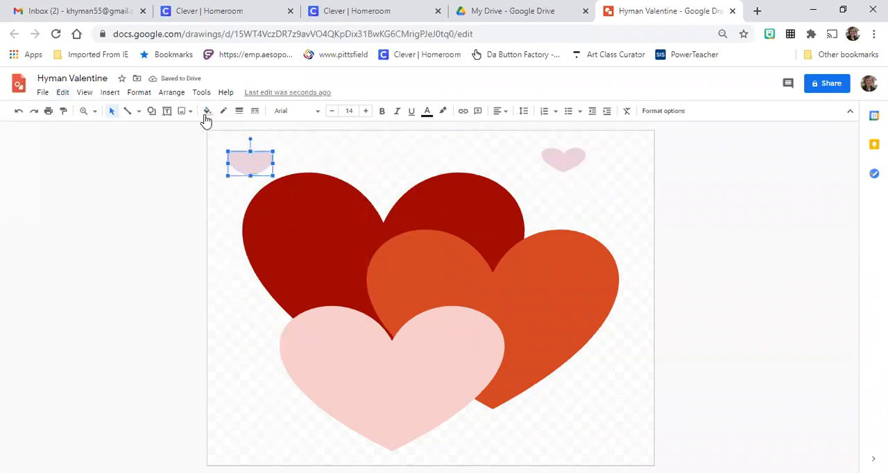
# Paste two more small hearts and place one at the canvas's lower right and one at its lower left
pyautogui.click(64, 92)
pyautogui.click(87, 187)
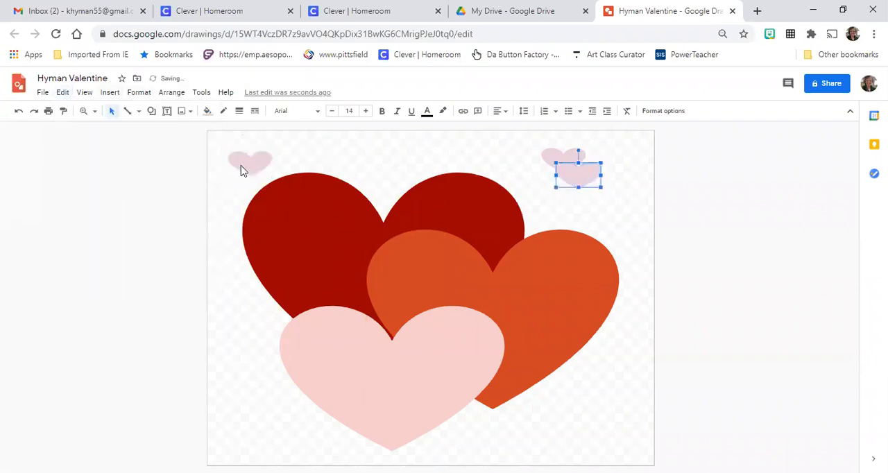
pyautogui.moveTo(583, 174); pyautogui.dragTo(610, 408)
pyautogui.rightClick(554, 417)
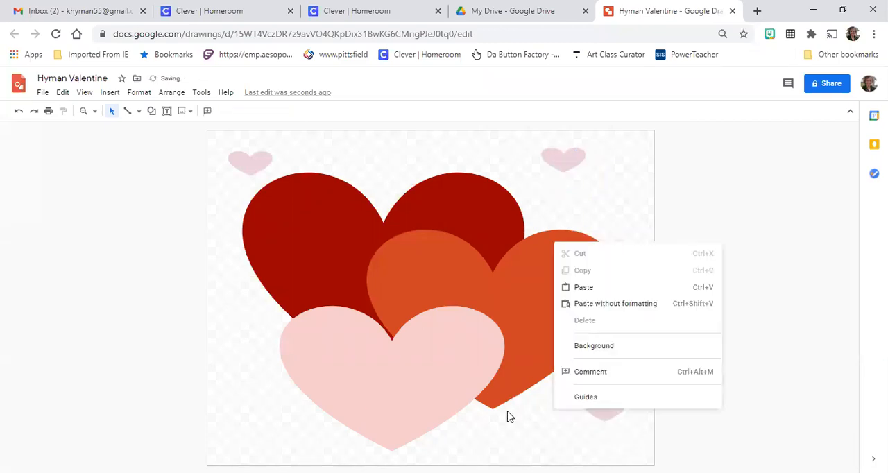
pyautogui.click(575, 287)
pyautogui.moveTo(589, 179); pyautogui.dragTo(297, 430)
# Paste two more small hearts, placing one above the dark red heart's notch and one near the canvas's left edge
pyautogui.rightClick(369, 208)
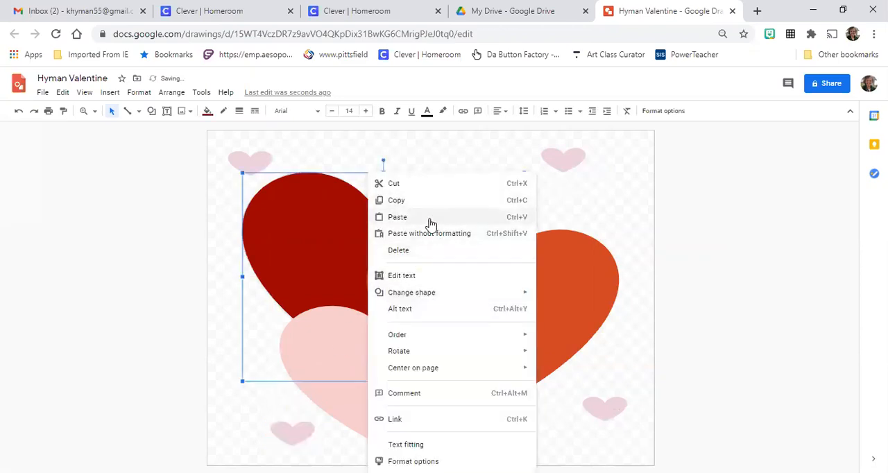
pyautogui.click(433, 220)
pyautogui.moveTo(597, 185); pyautogui.dragTo(398, 167)
pyautogui.rightClick(401, 173)
pyautogui.click(439, 211)
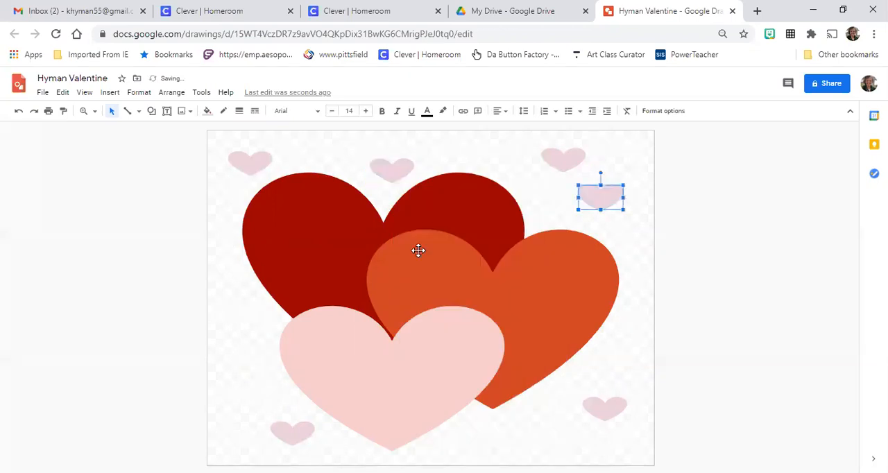
pyautogui.moveTo(605, 188); pyautogui.dragTo(254, 315)
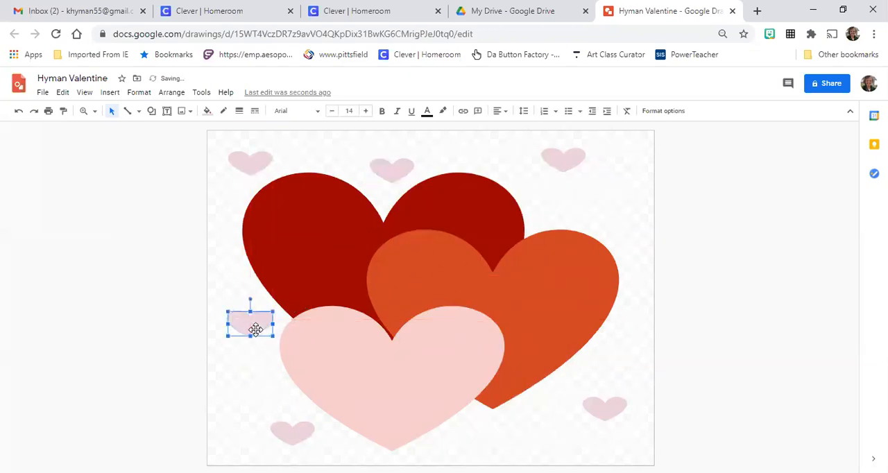
# Paste two more small hearts, one beside the large pink heart's lower right and one above the orange-red heart's right lobe
pyautogui.rightClick(553, 222)
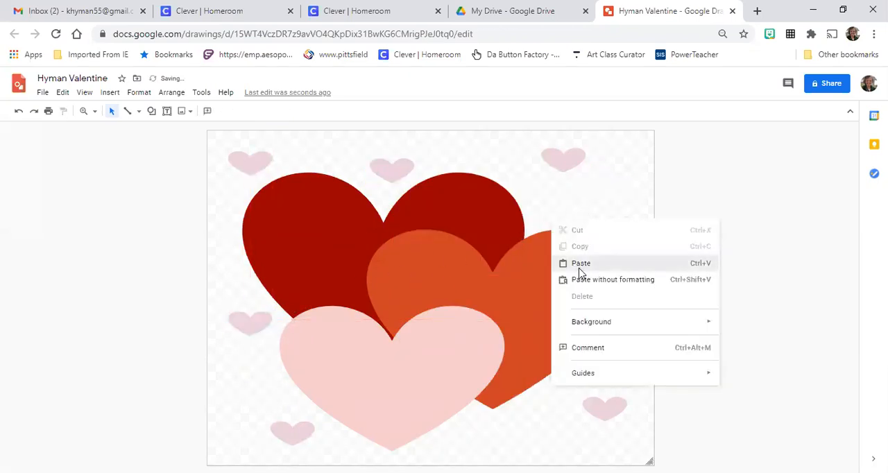
pyautogui.click(580, 264)
pyautogui.moveTo(611, 210); pyautogui.dragTo(495, 437)
pyautogui.rightClick(500, 235)
pyautogui.click(535, 217)
pyautogui.click(660, 313)
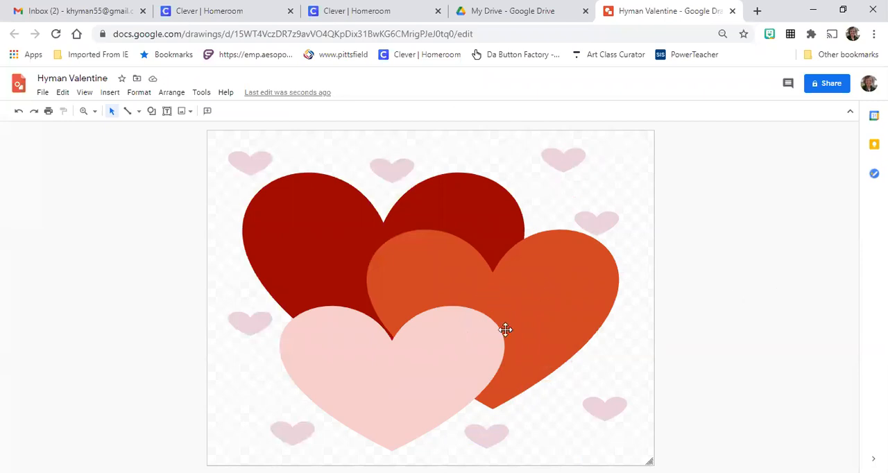
# Move the orange-red heart to the canvas's right edge and rearrange the two small upper right hearts in the space above it
pyautogui.moveTo(574, 289); pyautogui.dragTo(602, 295)
pyautogui.click(592, 214)
pyautogui.moveTo(592, 214); pyautogui.dragTo(602, 200)
pyautogui.moveTo(569, 163); pyautogui.dragTo(537, 175)
pyautogui.moveTo(574, 298); pyautogui.dragTo(581, 288)
pyautogui.moveTo(614, 199); pyautogui.dragTo(617, 175)
pyautogui.moveTo(519, 169); pyautogui.dragTo(508, 151)
pyautogui.moveTo(621, 178); pyautogui.dragTo(603, 194)
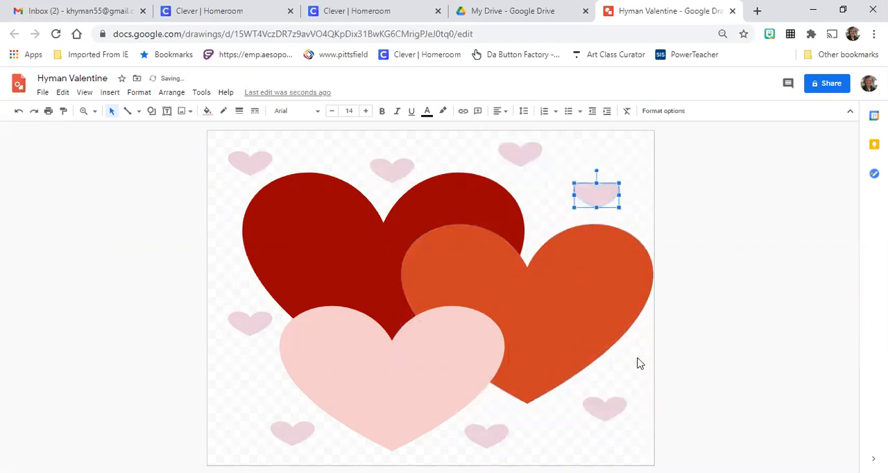
# Shift the large pink heart slightly left and down, and move the two small hearts beside it closer to the canvas's left edge
pyautogui.moveTo(438, 389); pyautogui.dragTo(384, 406)
pyautogui.moveTo(287, 433); pyautogui.dragTo(258, 432)
pyautogui.moveTo(254, 330); pyautogui.dragTo(226, 295)
pyautogui.moveTo(349, 373)
pyautogui.mouseDown()
pyautogui.moveTo(354, 393)
pyautogui.moveTo(356, 370)
pyautogui.mouseUp()
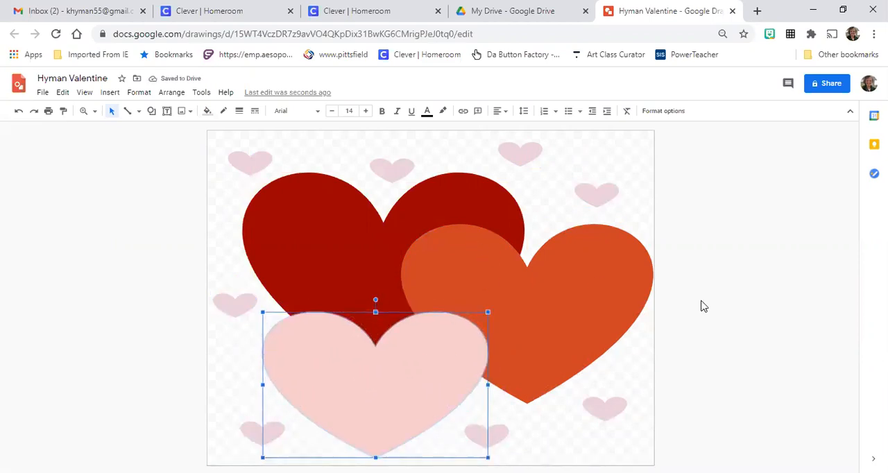
pyautogui.click(631, 360)
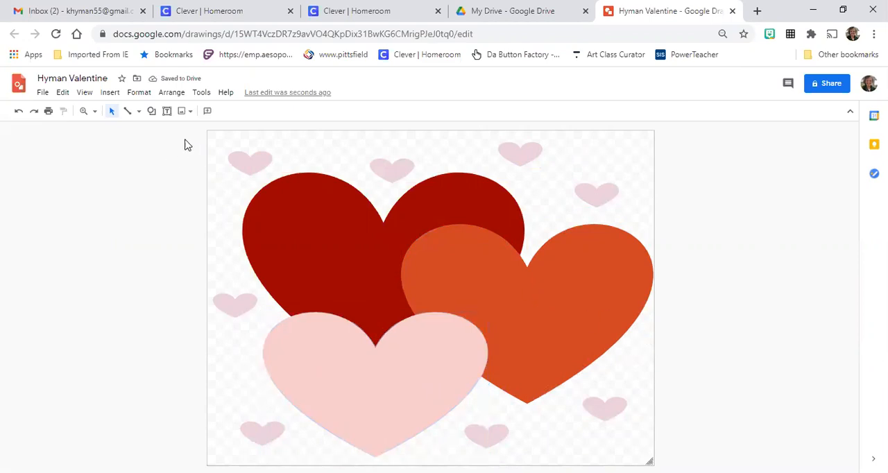
# Draw a small upright oval on the orange-red heart, to the left of its notch
pyautogui.click(151, 111)
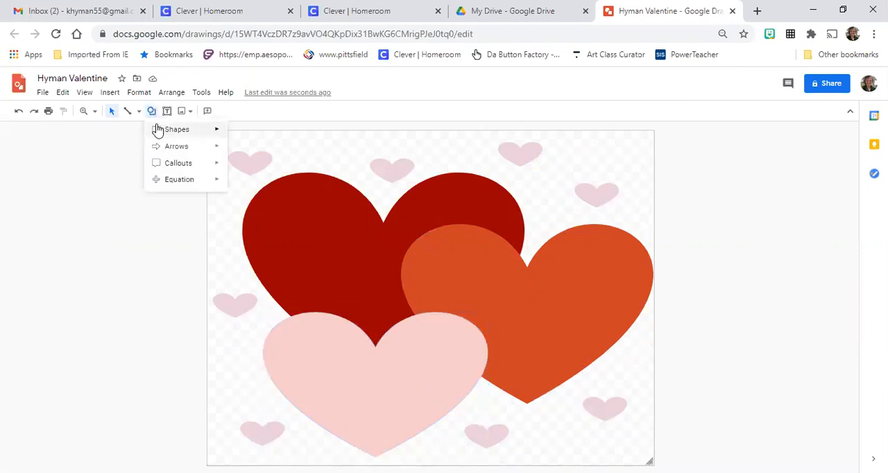
pyautogui.moveTo(158, 131)
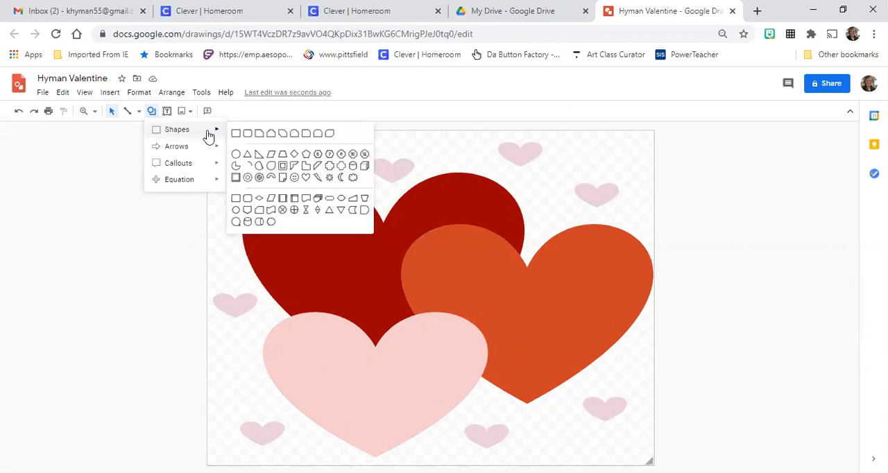
pyautogui.click(235, 154)
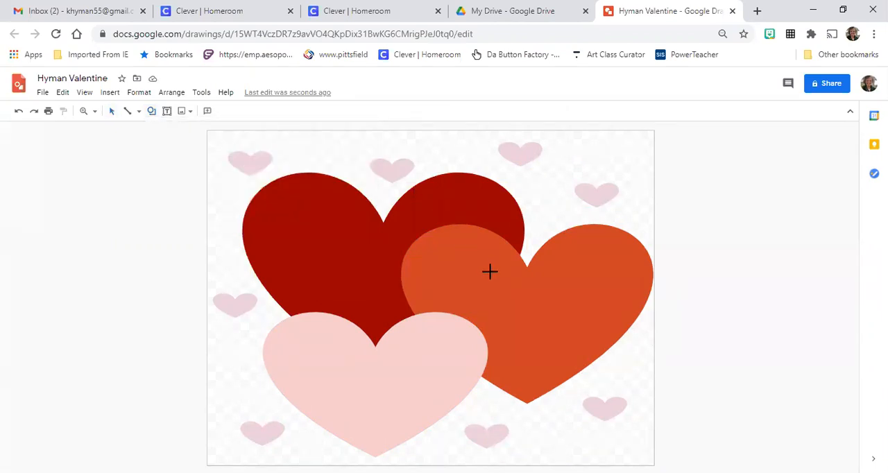
pyautogui.moveTo(480, 270); pyautogui.dragTo(506, 314)
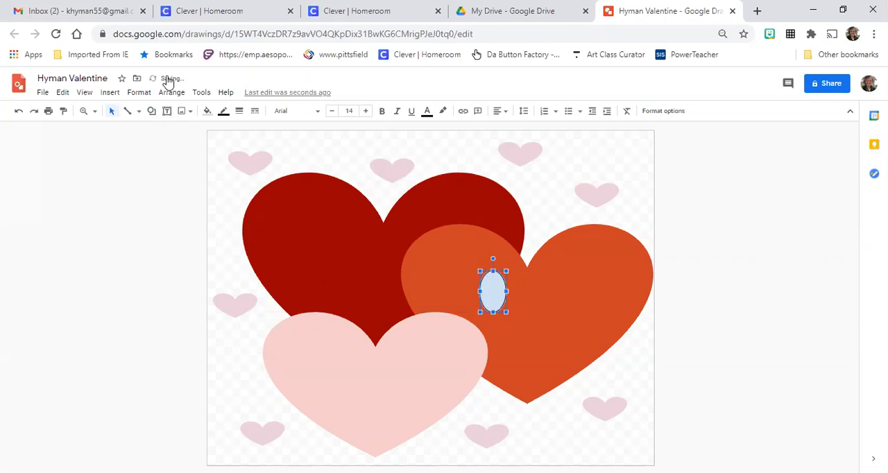
# Give the oval a white fill and a transparent border
pyautogui.click(207, 111)
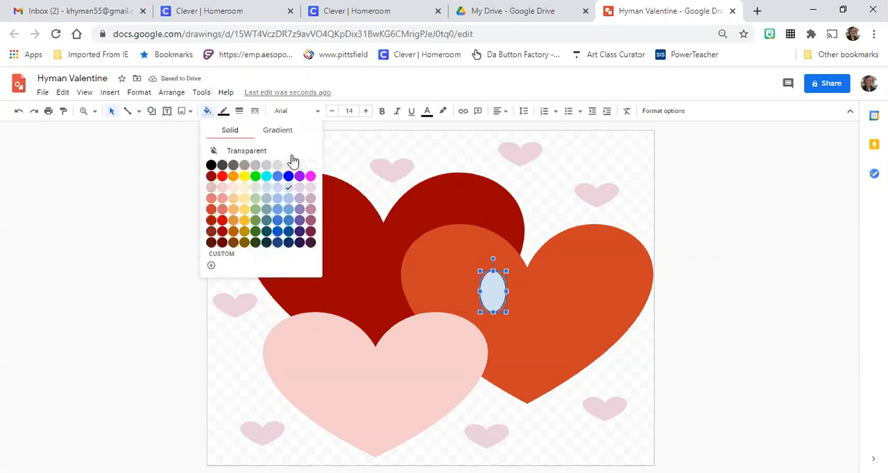
pyautogui.click(311, 166)
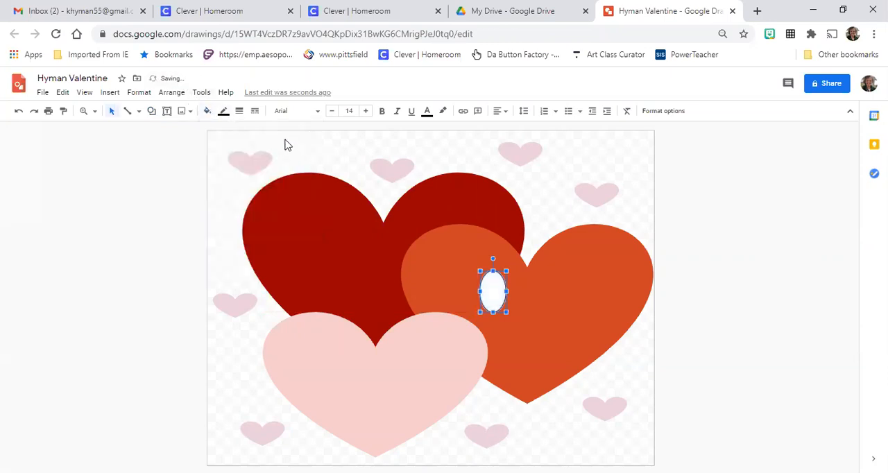
pyautogui.click(224, 111)
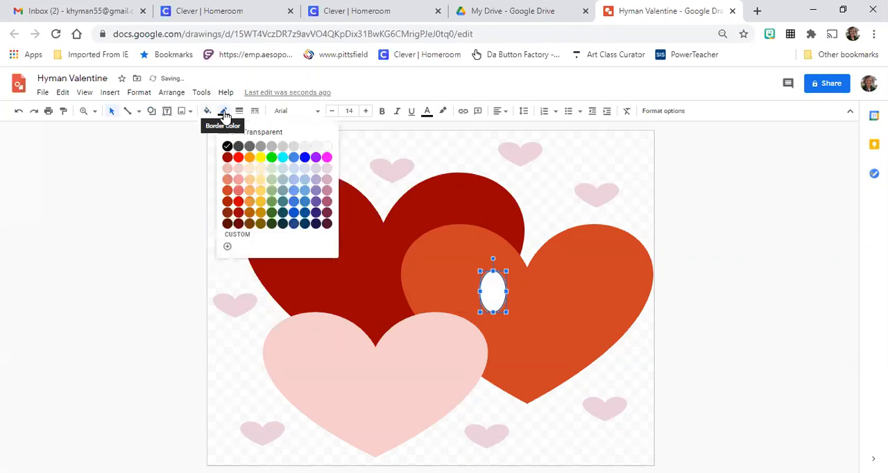
pyautogui.click(289, 134)
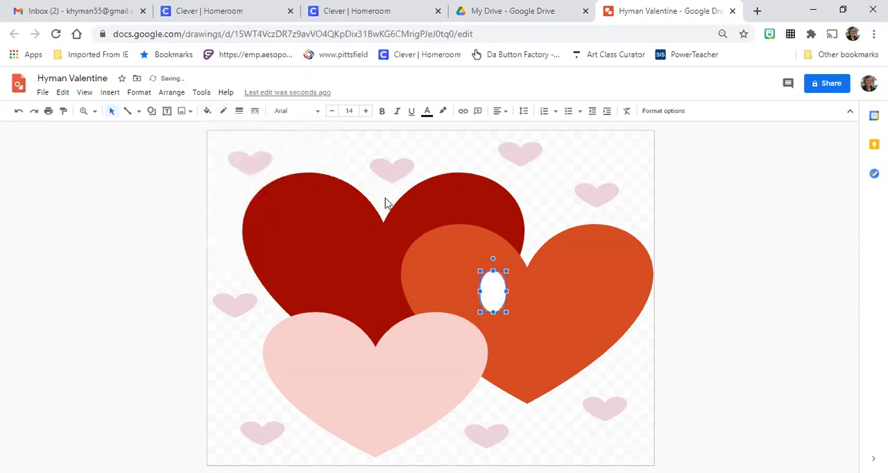
# Copy the white oval to the other side of the orange-red heart's notch as a second eye, and tilt the left eye outward
pyautogui.click(67, 94)
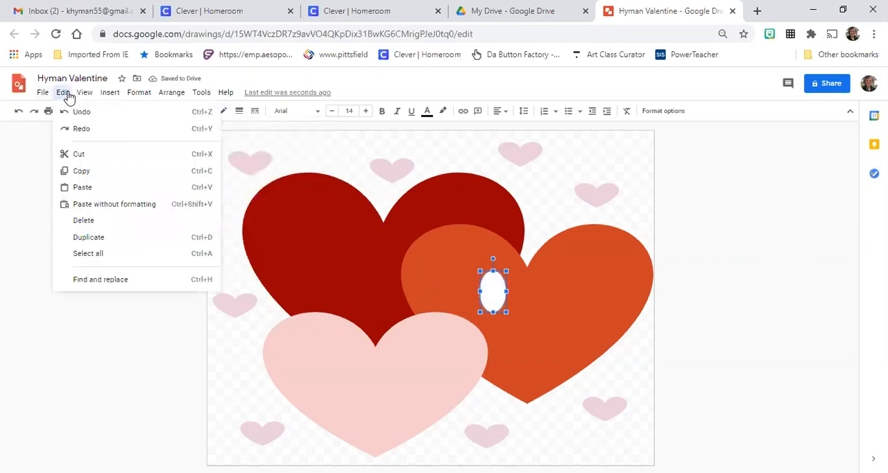
pyautogui.click(91, 172)
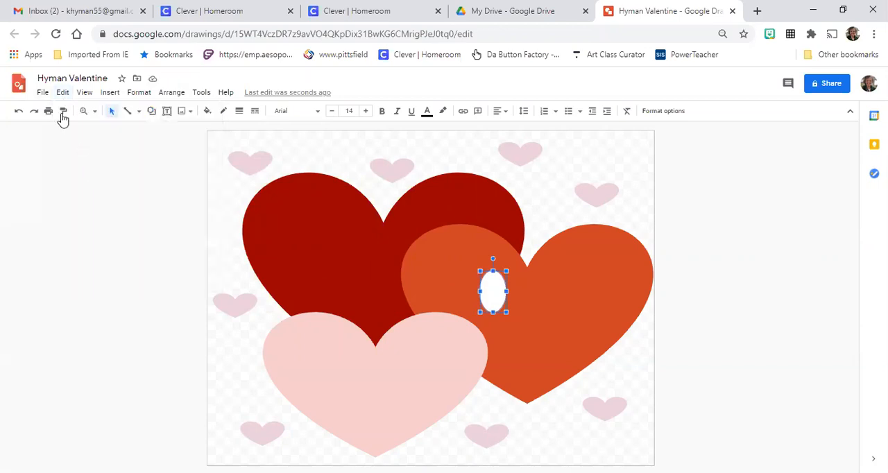
pyautogui.click(62, 92)
pyautogui.click(86, 188)
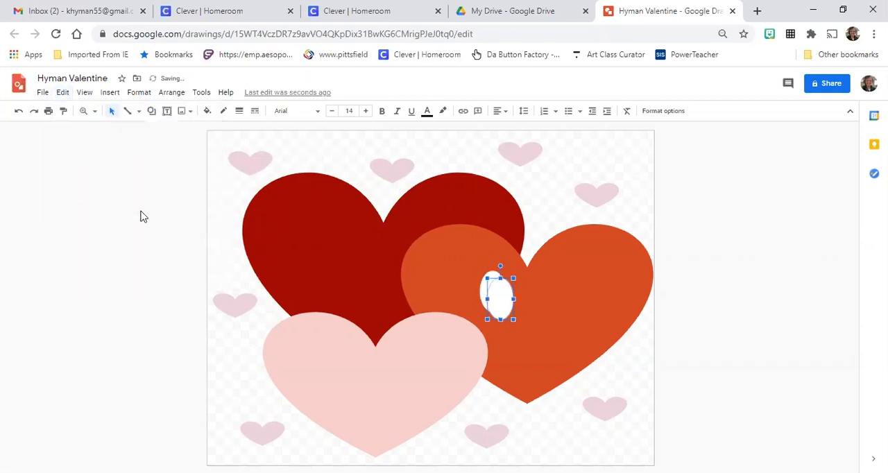
pyautogui.moveTo(496, 299); pyautogui.dragTo(550, 294)
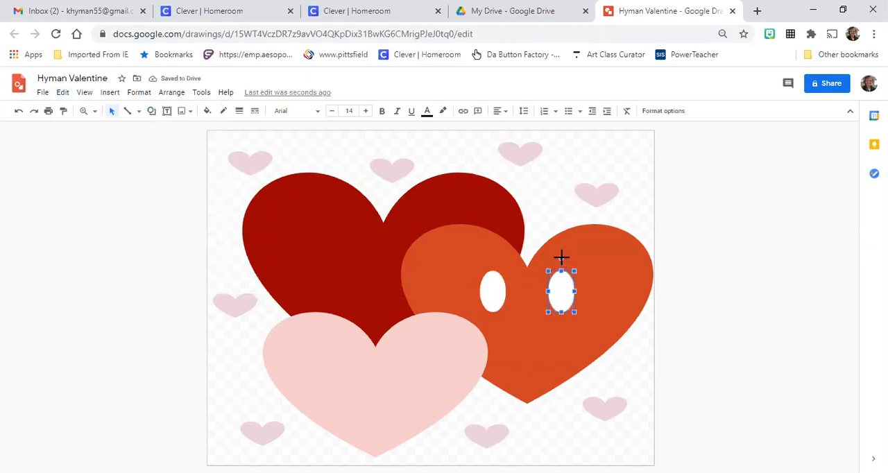
pyautogui.click(494, 286)
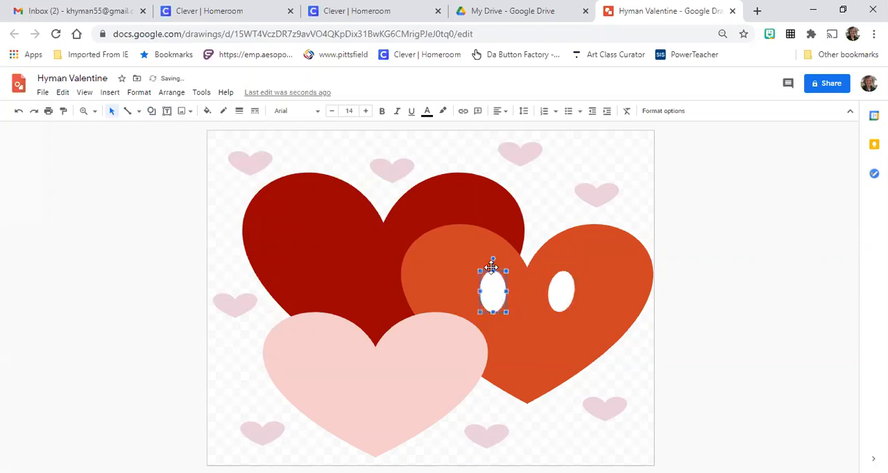
pyautogui.moveTo(493, 258); pyautogui.dragTo(481, 261)
# Make a pupil for the left eye from another pasted oval, shrunk, filled black and placed over the eye's lower part
pyautogui.rightClick(497, 291)
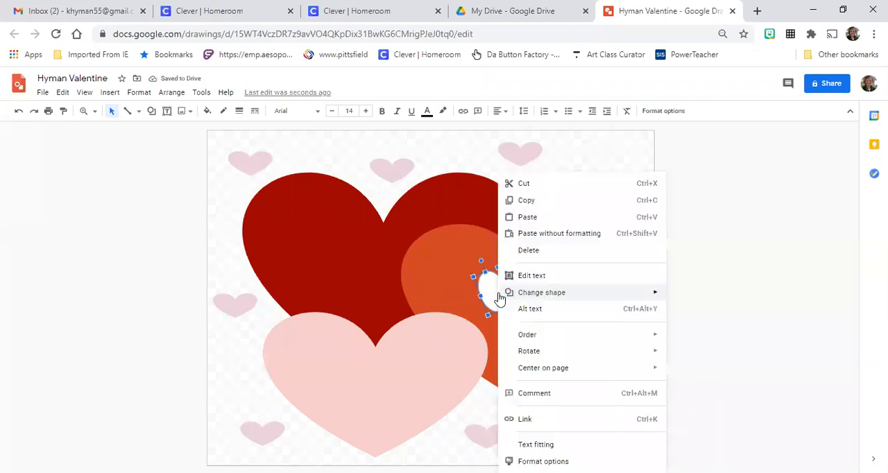
pyautogui.click(525, 216)
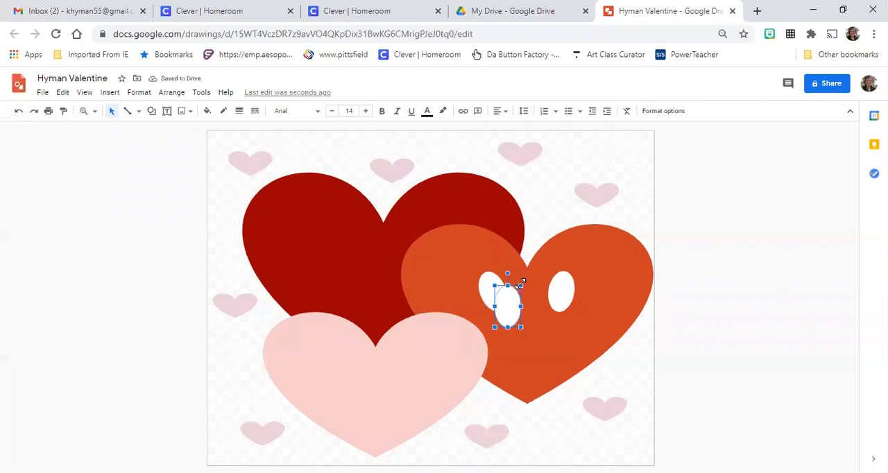
pyautogui.moveTo(520, 284); pyautogui.dragTo(512, 298)
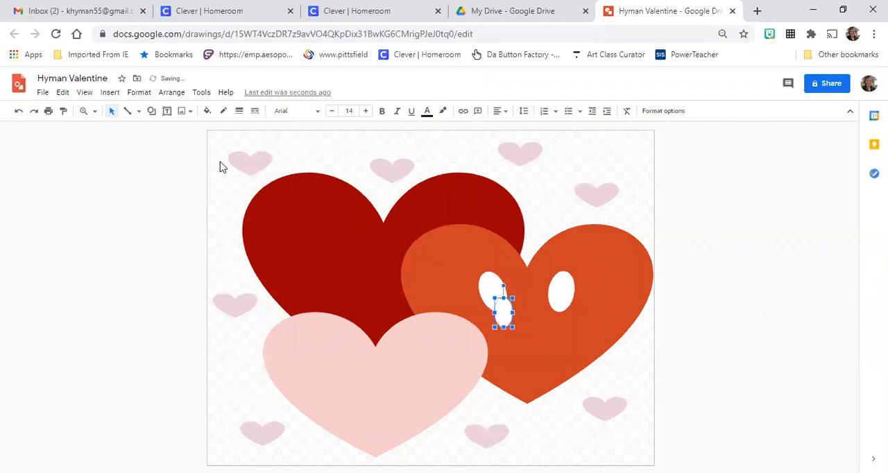
pyautogui.click(207, 112)
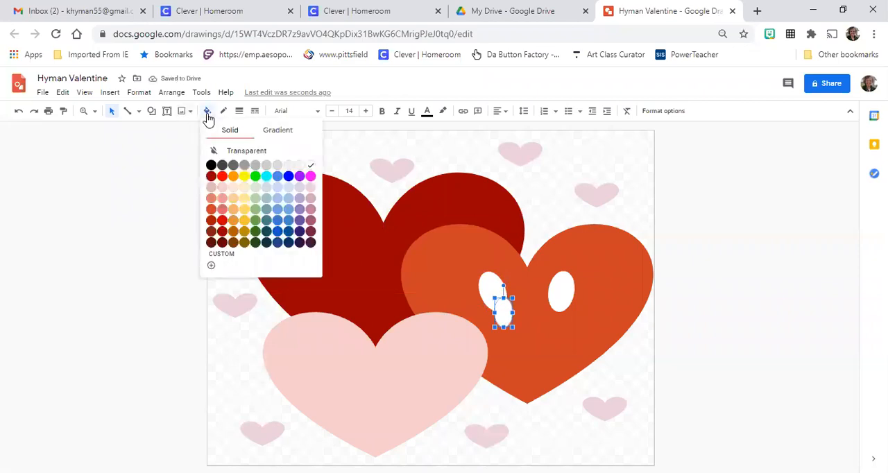
pyautogui.click(211, 165)
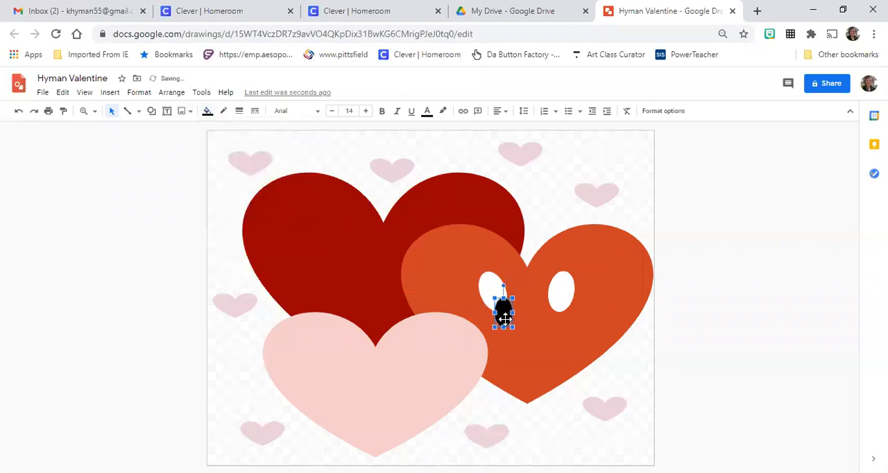
pyautogui.moveTo(504, 318); pyautogui.dragTo(496, 291)
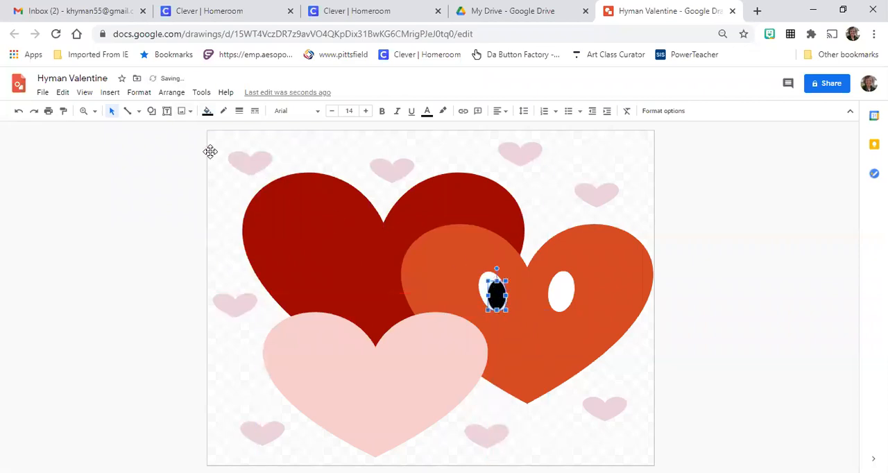
# Copy the black pupil and centre the copy in the lower part of the right eye
pyautogui.click(64, 94)
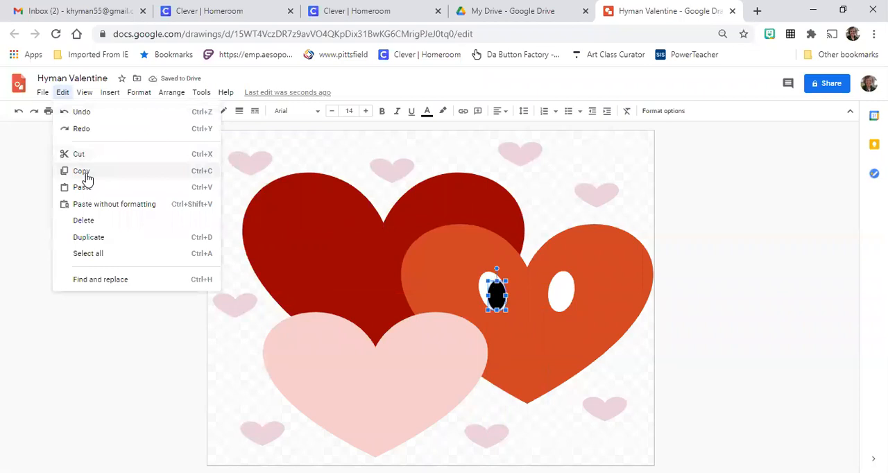
pyautogui.click(86, 173)
pyautogui.click(63, 92)
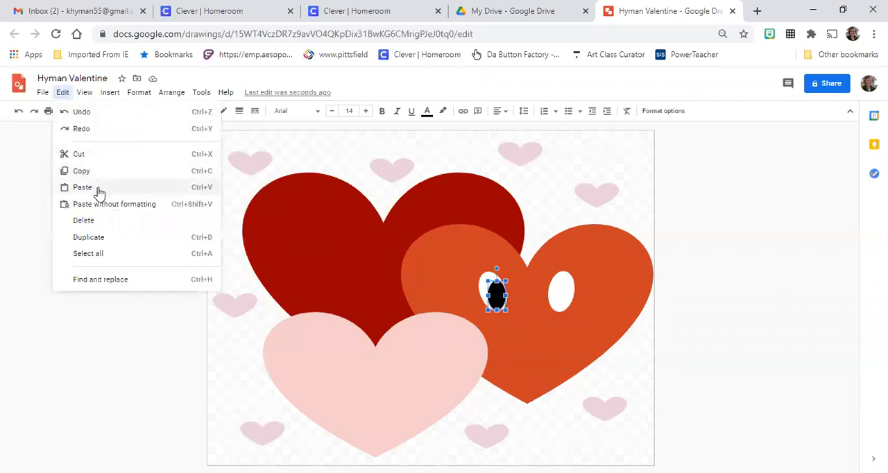
pyautogui.click(99, 186)
pyautogui.moveTo(502, 297); pyautogui.dragTo(558, 295)
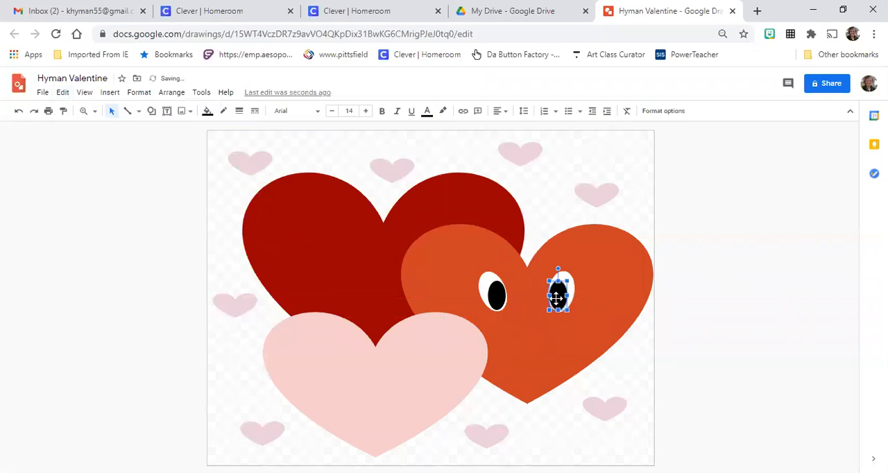
pyautogui.moveTo(558, 296); pyautogui.dragTo(567, 297)
pyautogui.click(639, 217)
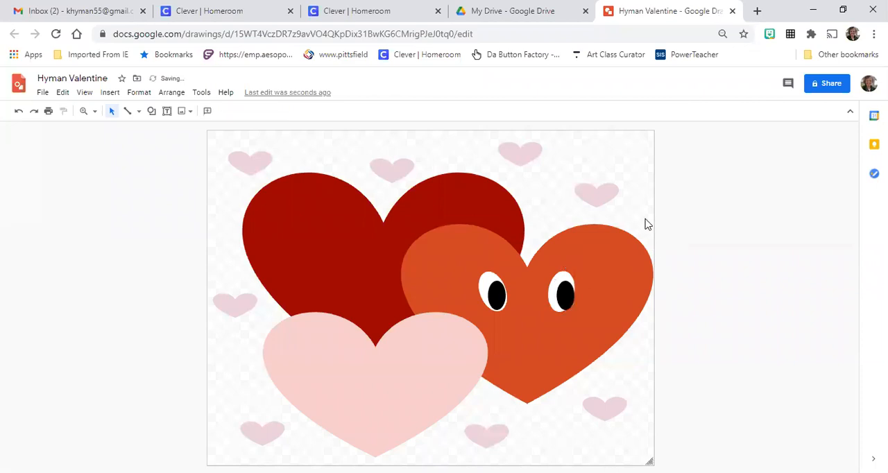
pyautogui.click(567, 295)
pyautogui.moveTo(565, 297); pyautogui.dragTo(561, 297)
# Reduce the tilt of the left eye's white oval and centre its black pupil within it
pyautogui.moveTo(493, 296); pyautogui.dragTo(492, 297)
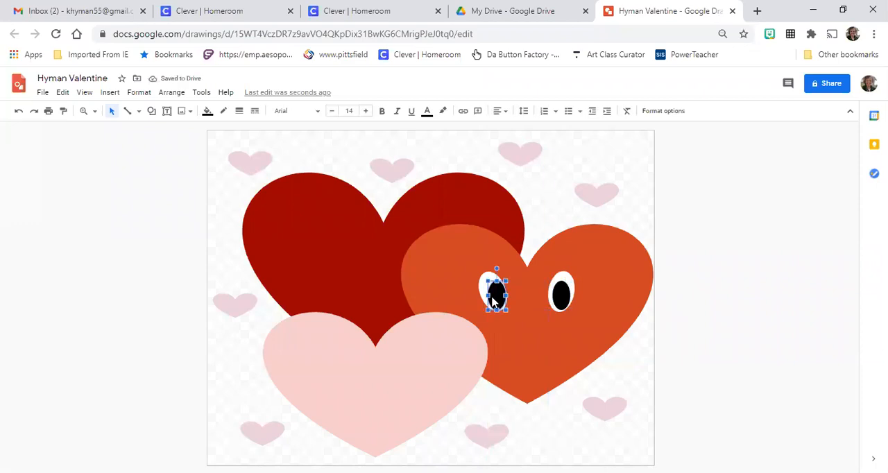
pyautogui.click(486, 277)
pyautogui.moveTo(481, 262); pyautogui.dragTo(486, 260)
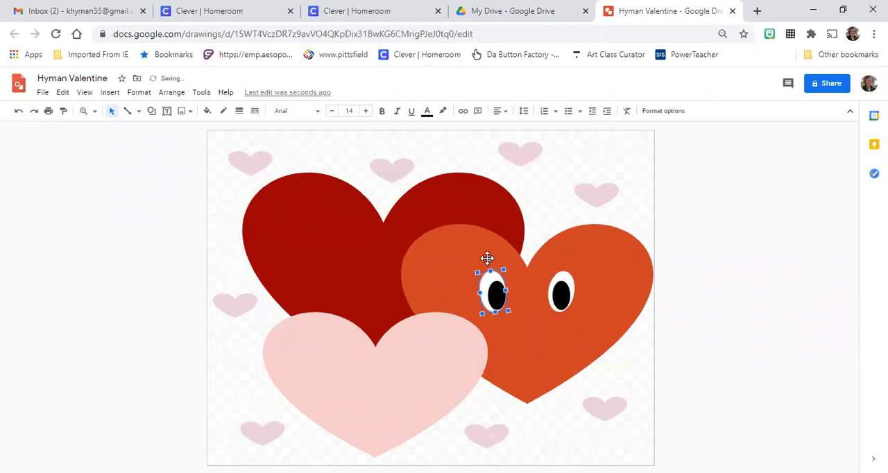
pyautogui.click(497, 296)
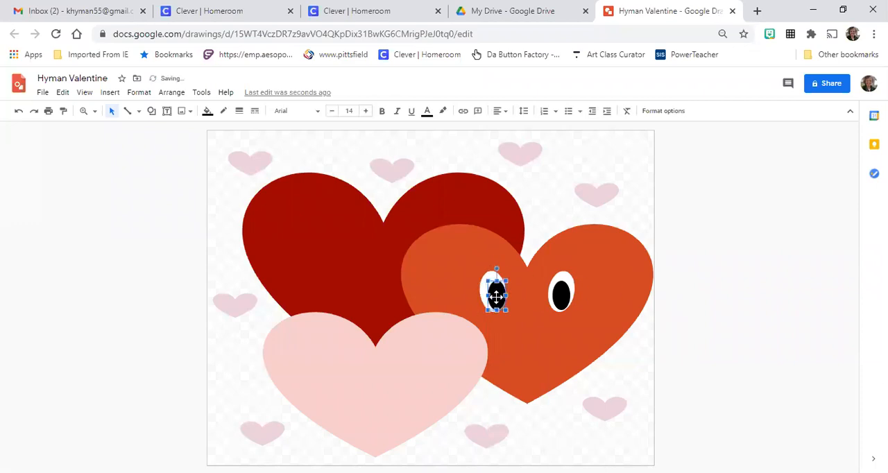
pyautogui.moveTo(496, 297); pyautogui.dragTo(492, 294)
pyautogui.click(650, 351)
pyautogui.click(680, 323)
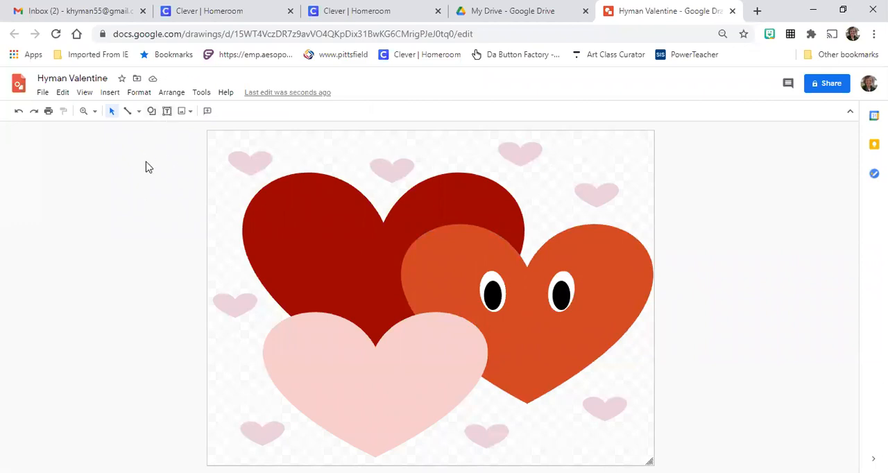
# Draw a crescent moon shape below the eyes on the orange-red heart as its mouth
pyautogui.click(151, 112)
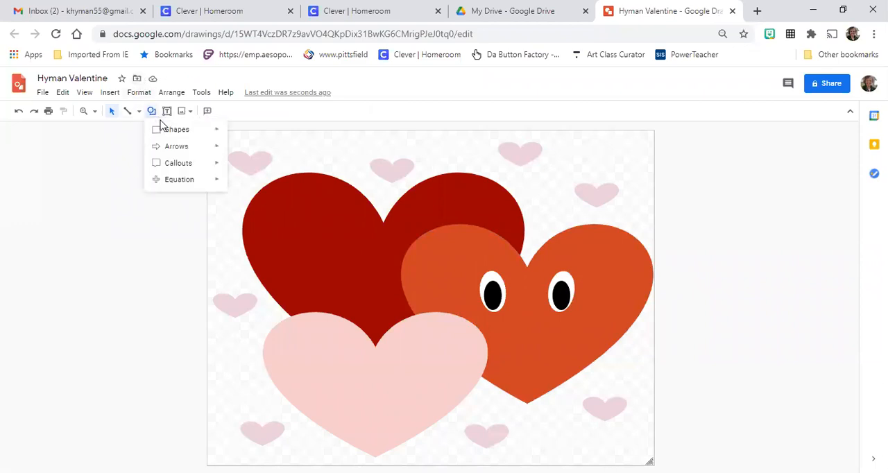
pyautogui.moveTo(164, 131)
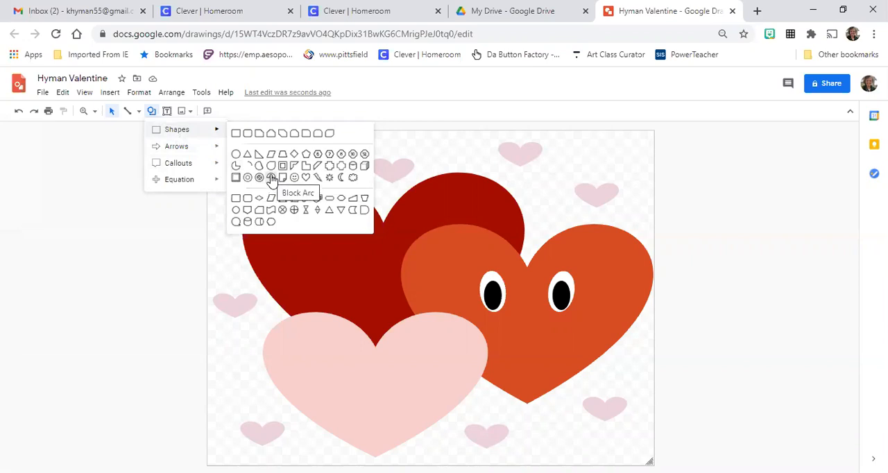
pyautogui.click(342, 179)
pyautogui.moveTo(502, 324); pyautogui.dragTo(548, 375)
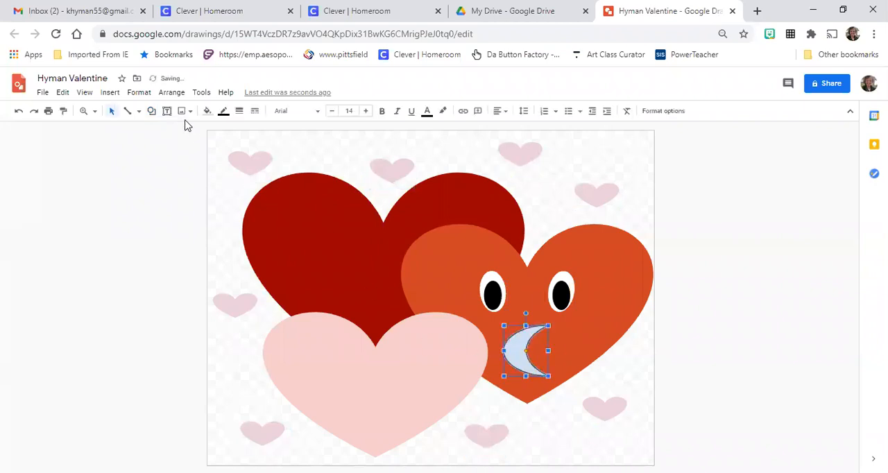
# Give the crescent mouth a salmon-pink fill and a transparent border
pyautogui.click(208, 111)
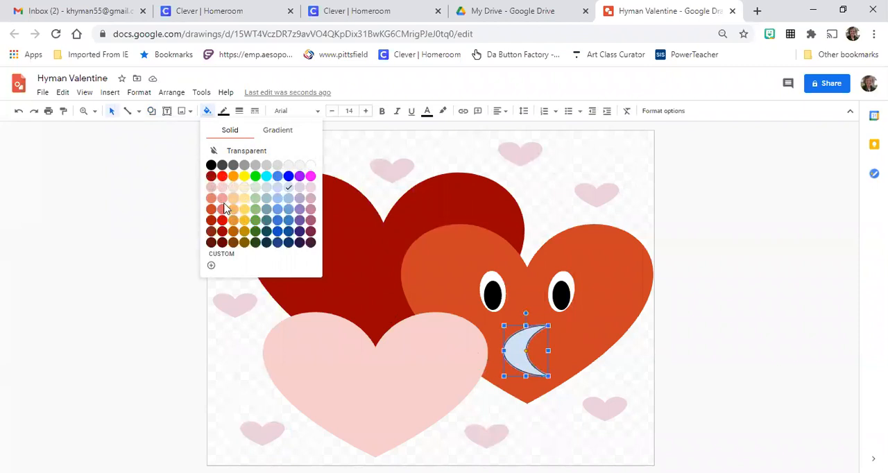
pyautogui.click(222, 200)
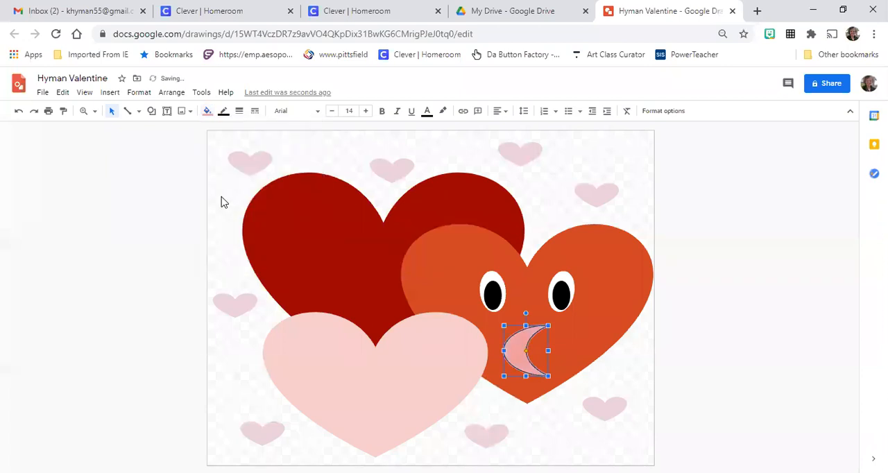
pyautogui.click(223, 113)
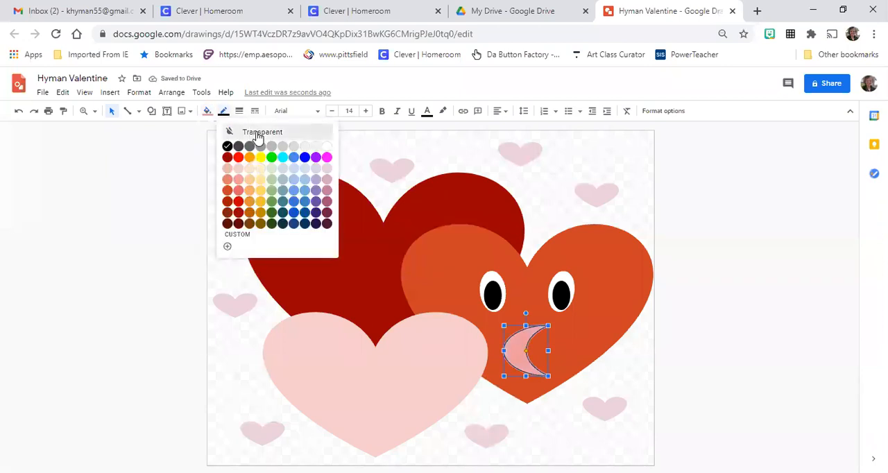
pyautogui.click(258, 135)
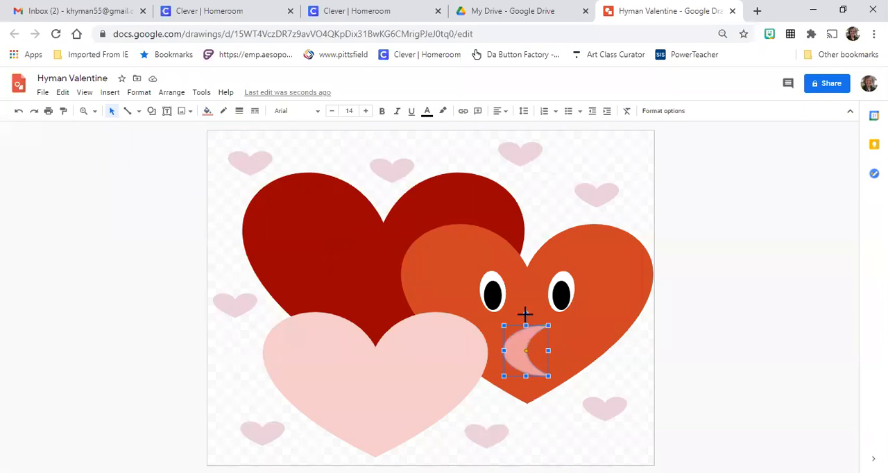
# Rotate the crescent mouth to point upward as a smile and centre it below the eyes
pyautogui.moveTo(525, 312); pyautogui.dragTo(534, 347)
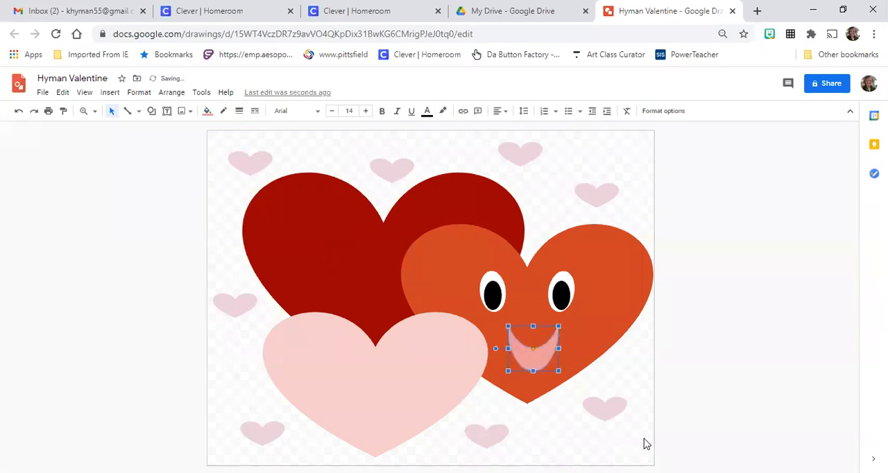
pyautogui.click(690, 412)
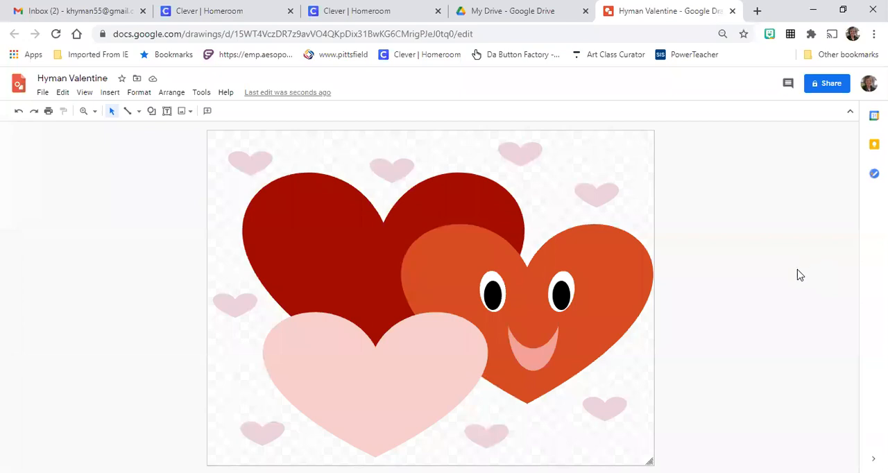
# Add a text box across the pale pink heart and set its font to Comic Sans MS at size 20
pyautogui.click(167, 111)
pyautogui.moveTo(292, 351); pyautogui.dragTo(455, 408)
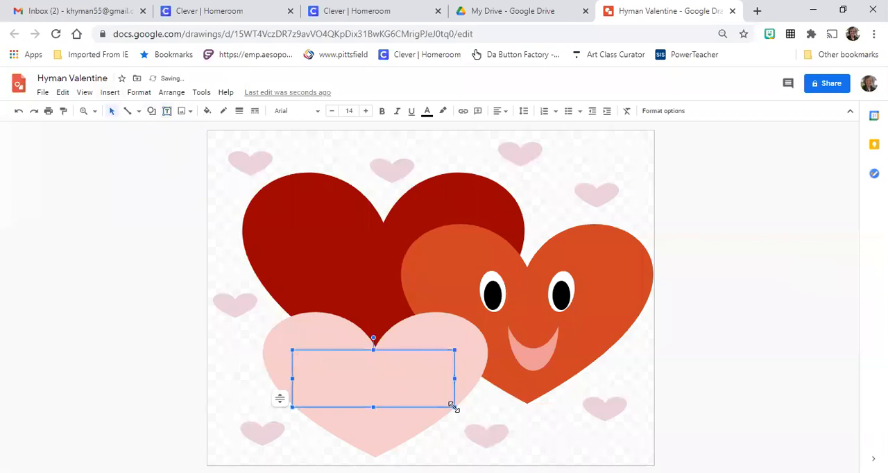
pyautogui.click(315, 115)
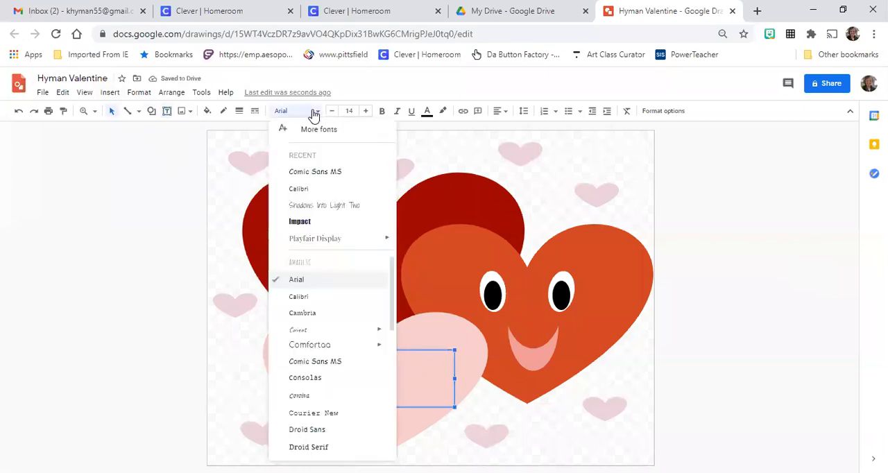
pyautogui.click(315, 177)
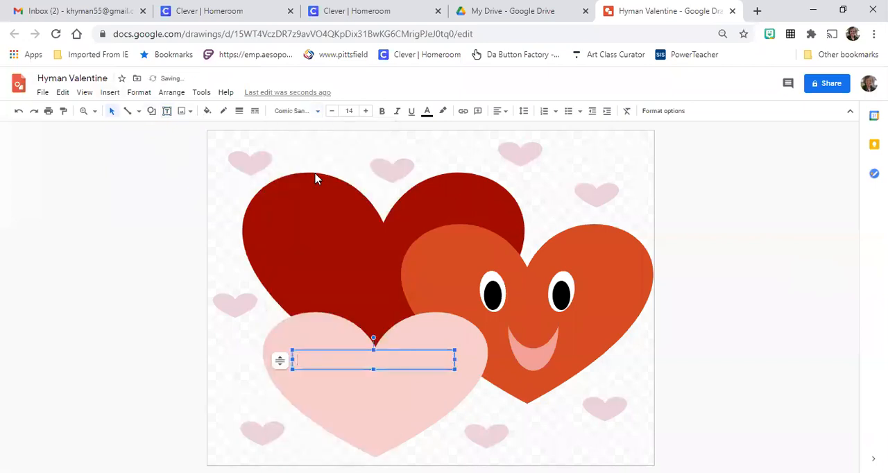
pyautogui.click(354, 111)
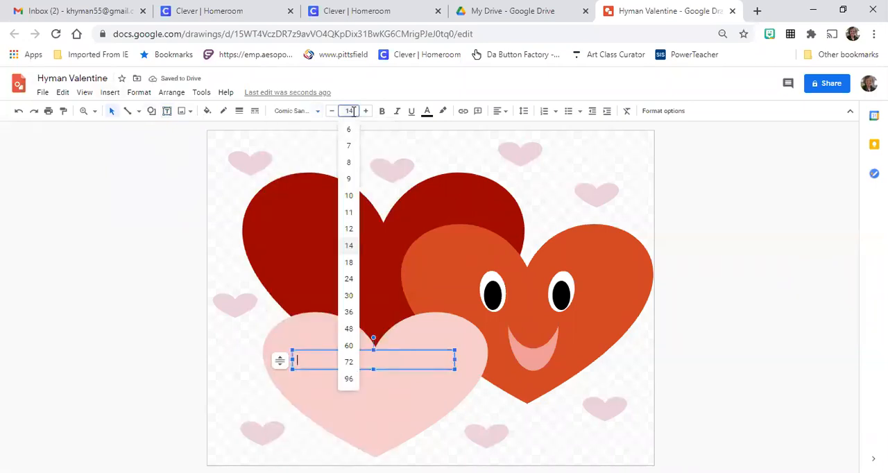
pyautogui.click(349, 263)
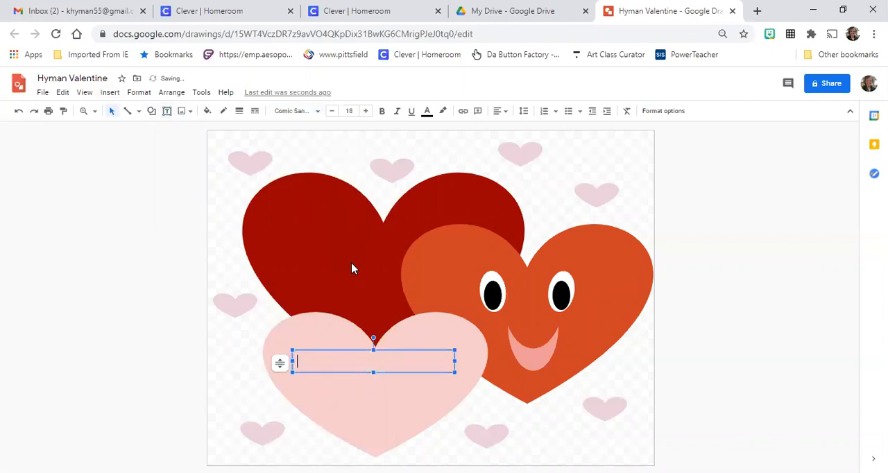
pyautogui.click(353, 111)
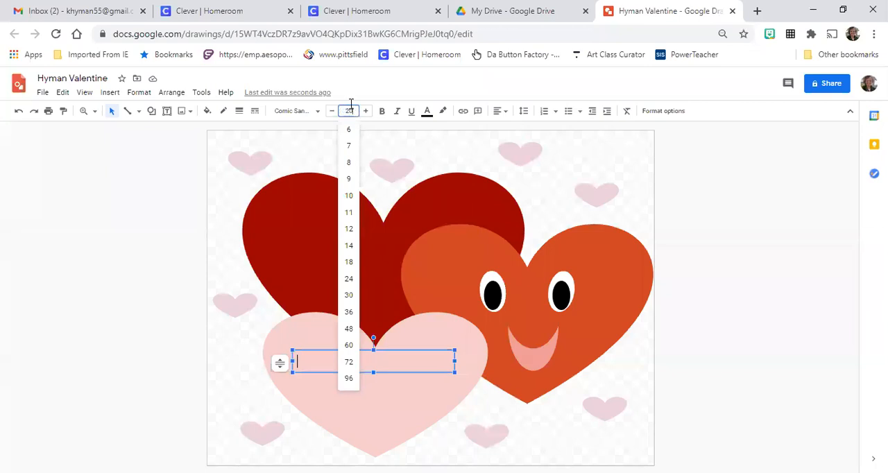
pyautogui.press('Return')
# Enter "Happy Valentine's Day" in the text box and centre the text horizontally
pyautogui.write('Happy Valenti')
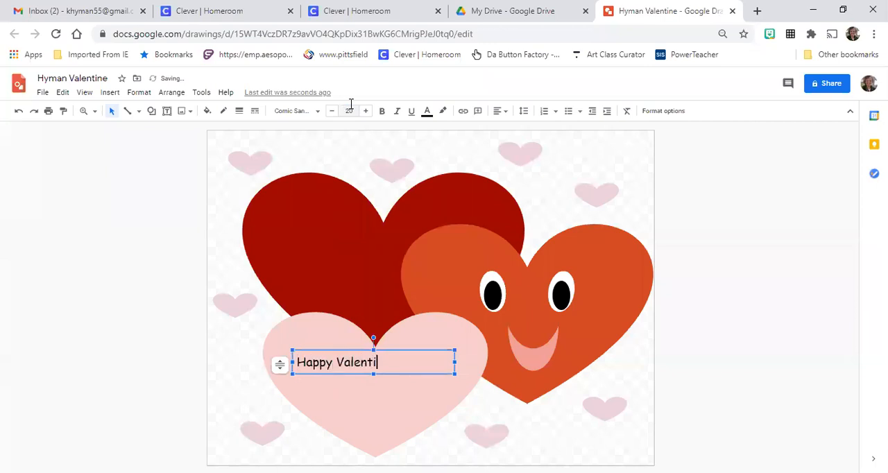
pyautogui.write("ne's Day")
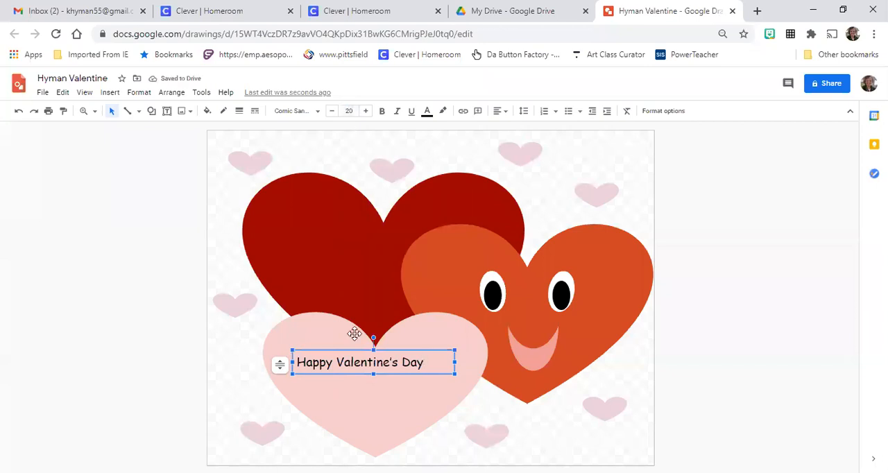
pyautogui.click(505, 113)
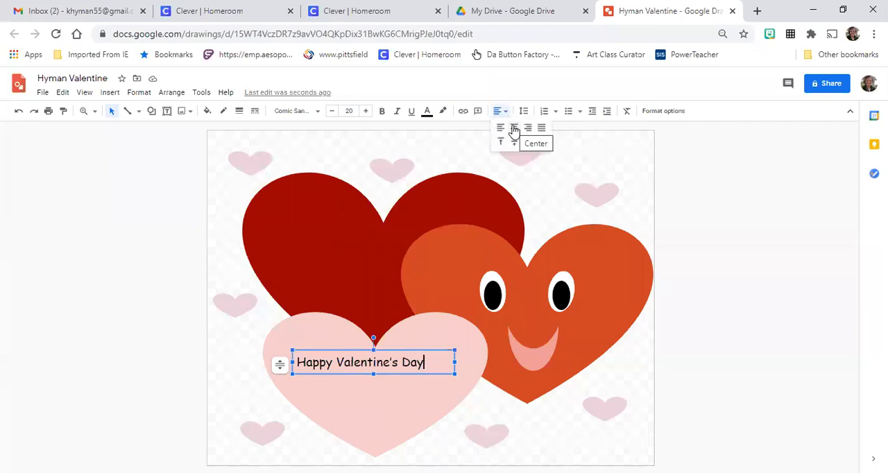
pyautogui.click(514, 129)
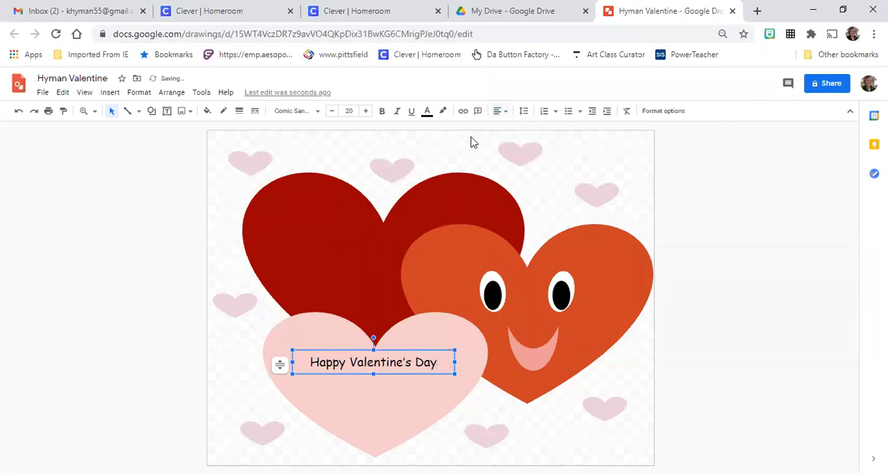
# Below the greeting, leave a blank line and add "From" with the sender's title and name, including the period after the title
pyautogui.press('Return')
pyautogui.press('Return')
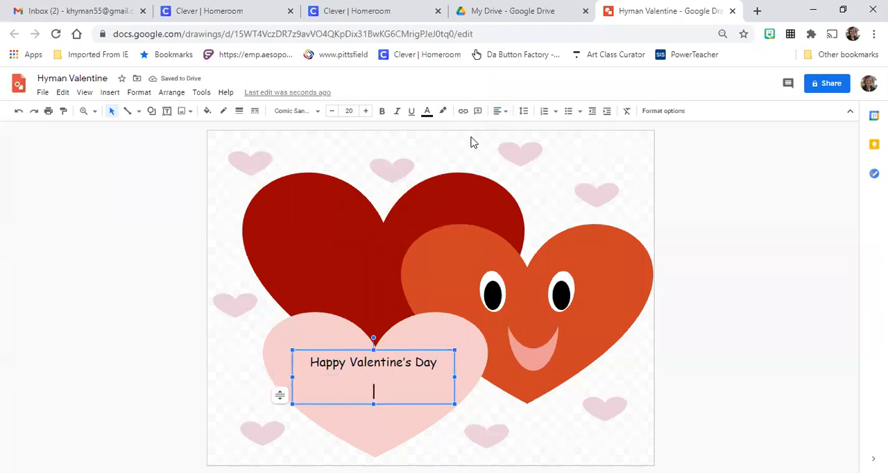
pyautogui.write('From Mrs Hyman')
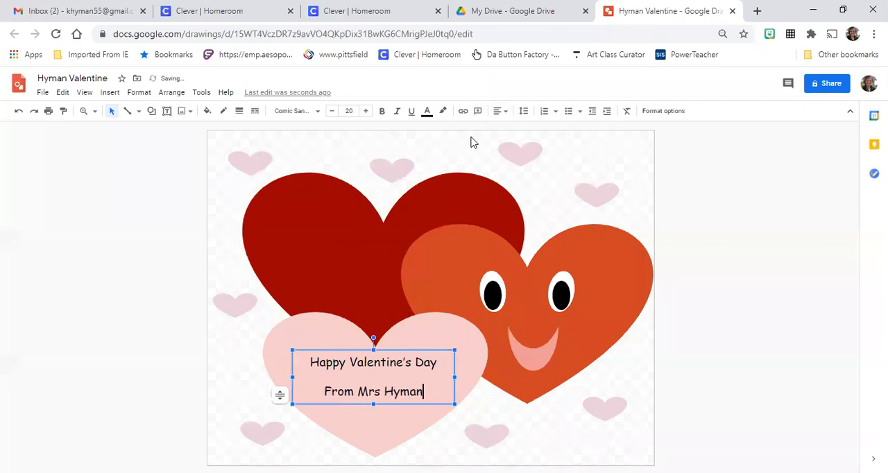
pyautogui.click(381, 392)
pyautogui.write('.')
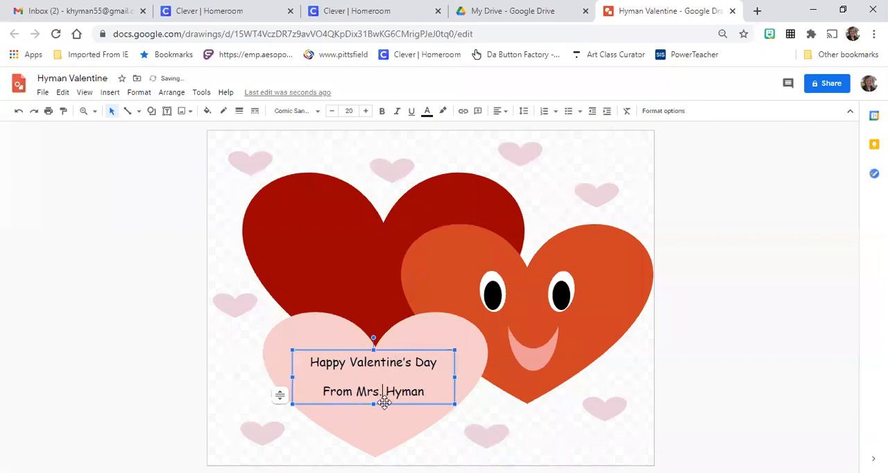
pyautogui.click(701, 345)
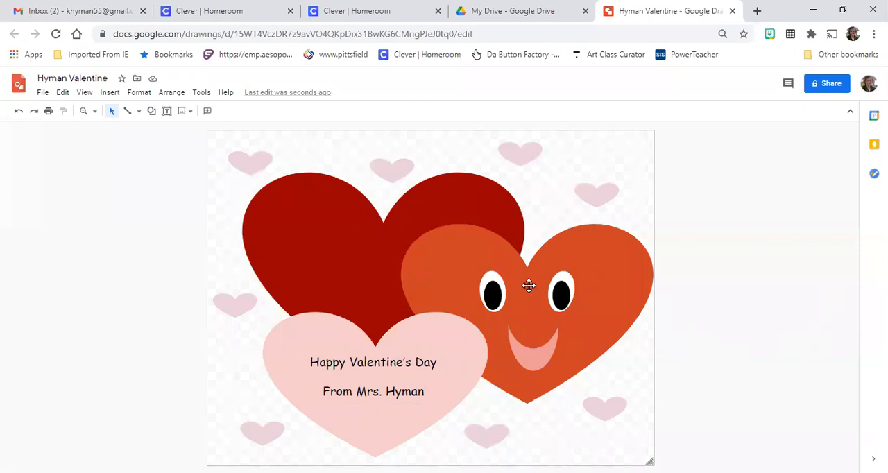
pyautogui.click(151, 112)
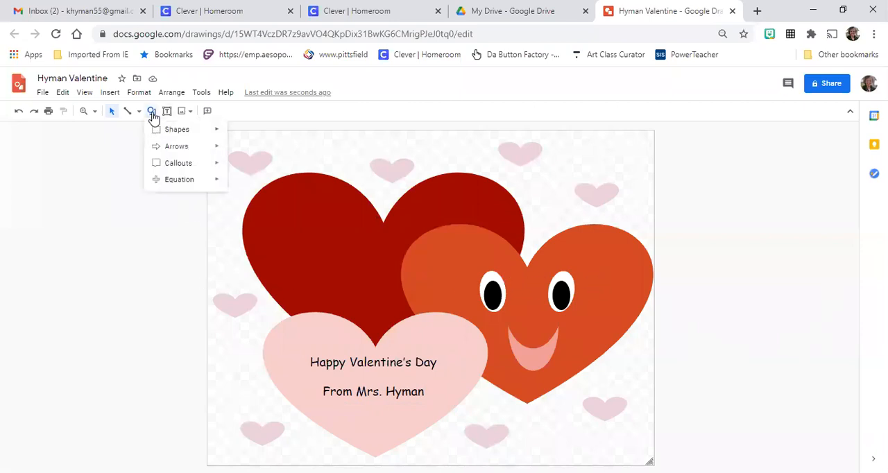
pyautogui.moveTo(174, 136)
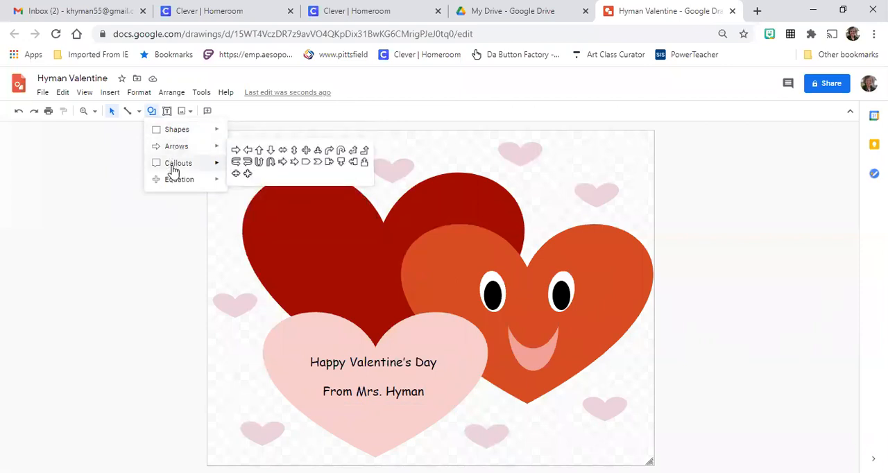
pyautogui.moveTo(173, 170)
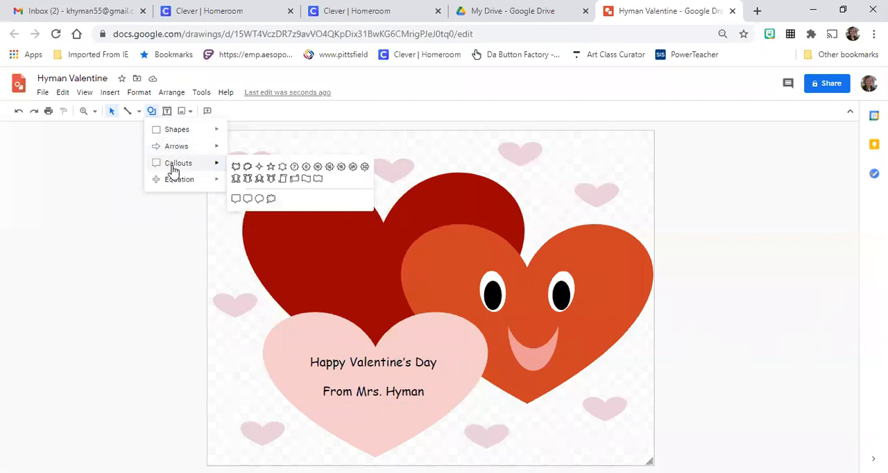
pyautogui.click(796, 295)
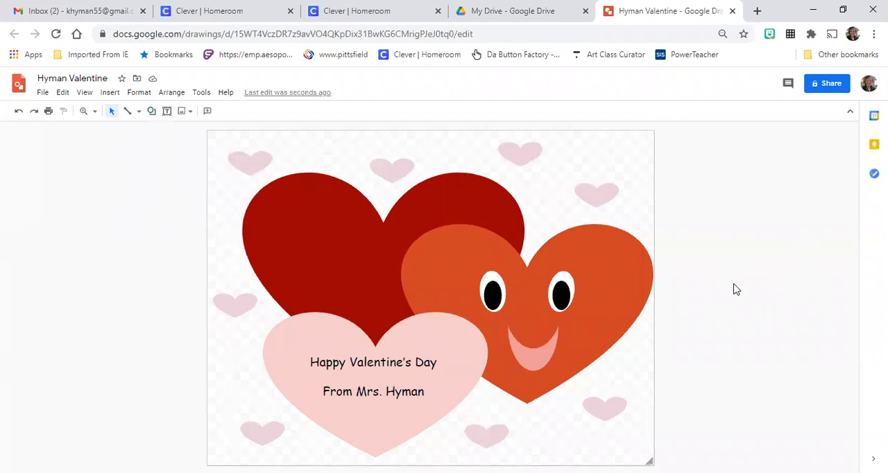
# Draw a rectangle that covers the whole canvas as a background
pyautogui.click(154, 117)
pyautogui.moveTo(211, 129)
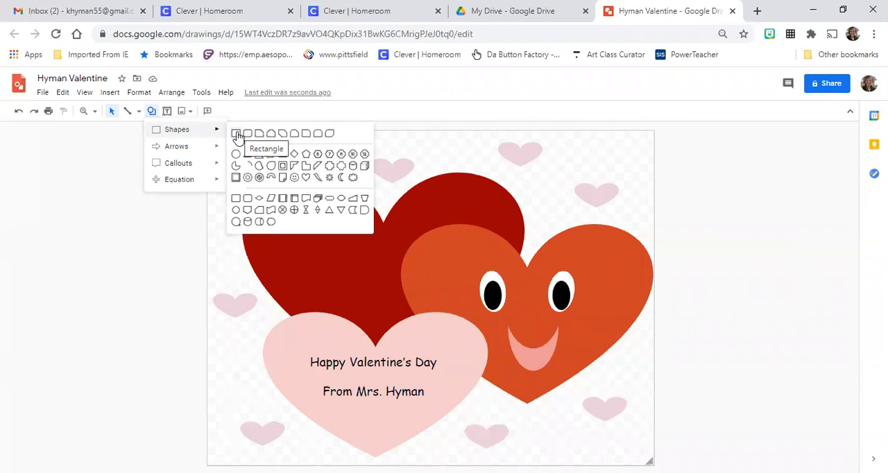
pyautogui.click(236, 135)
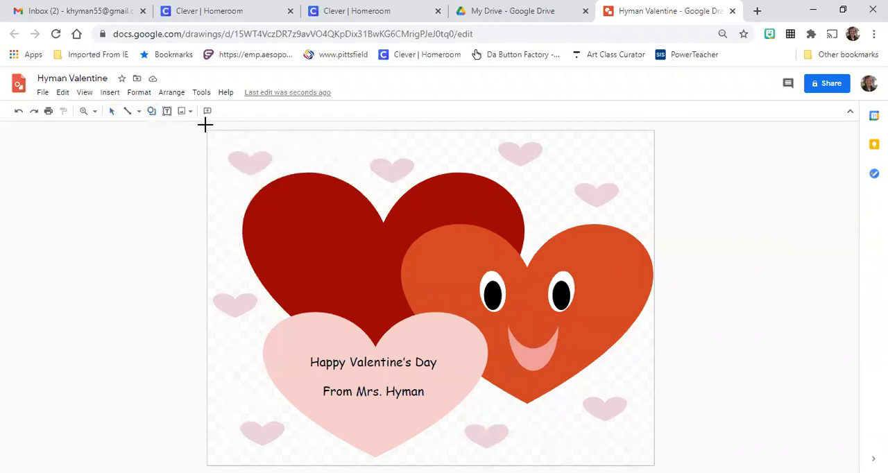
pyautogui.moveTo(204, 128)
pyautogui.mouseDown()
pyautogui.moveTo(333, 279)
pyautogui.moveTo(606, 451)
pyautogui.moveTo(672, 466)
pyautogui.moveTo(653, 465)
pyautogui.mouseUp()
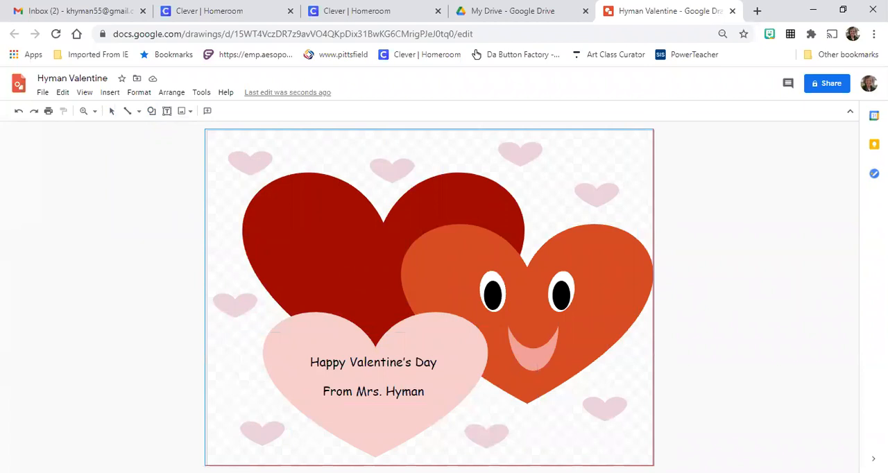
pyautogui.moveTo(653, 465); pyautogui.dragTo(654, 466)
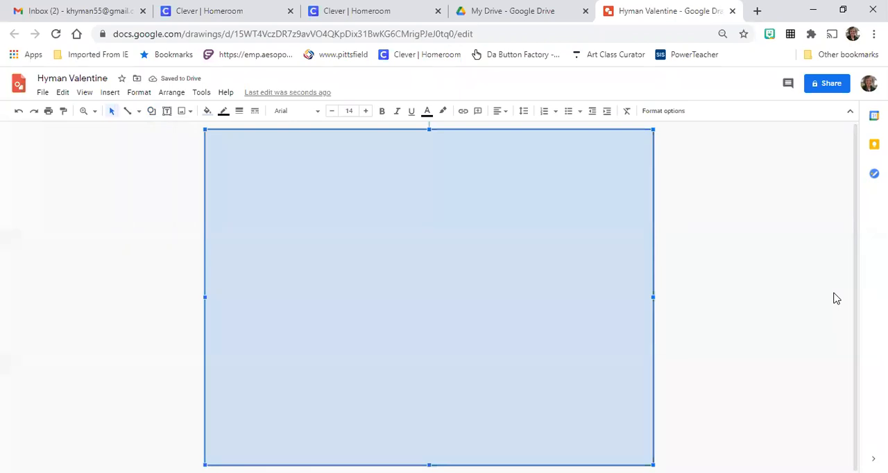
# Give the background rectangle a medium blue solid fill and a transparent border
pyautogui.click(208, 115)
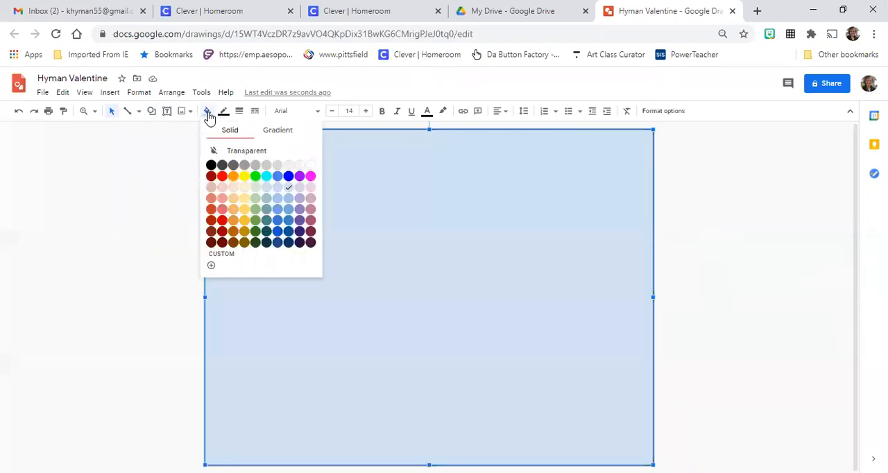
pyautogui.click(279, 221)
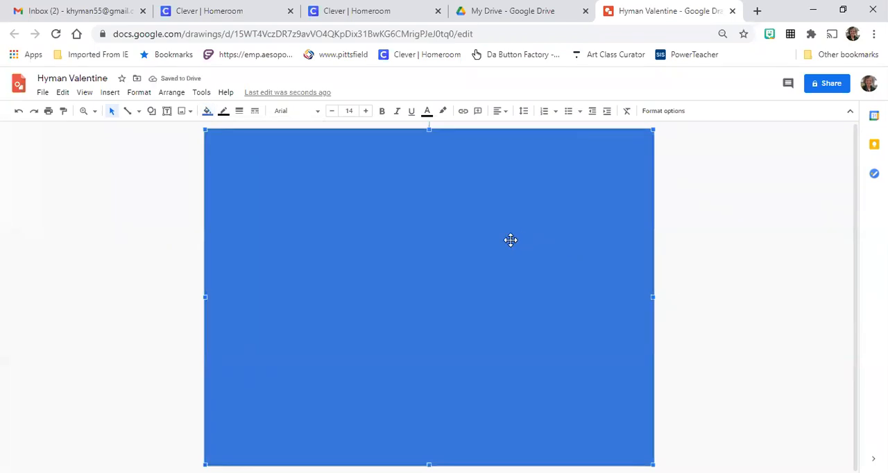
pyautogui.click(223, 112)
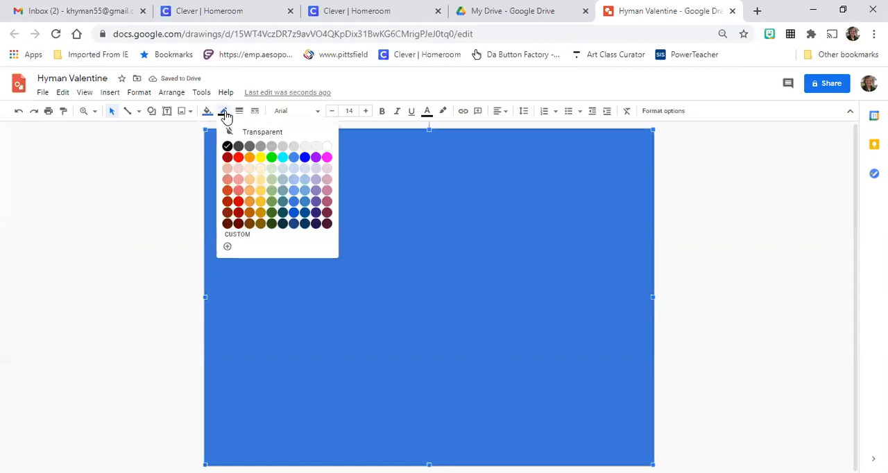
pyautogui.click(276, 132)
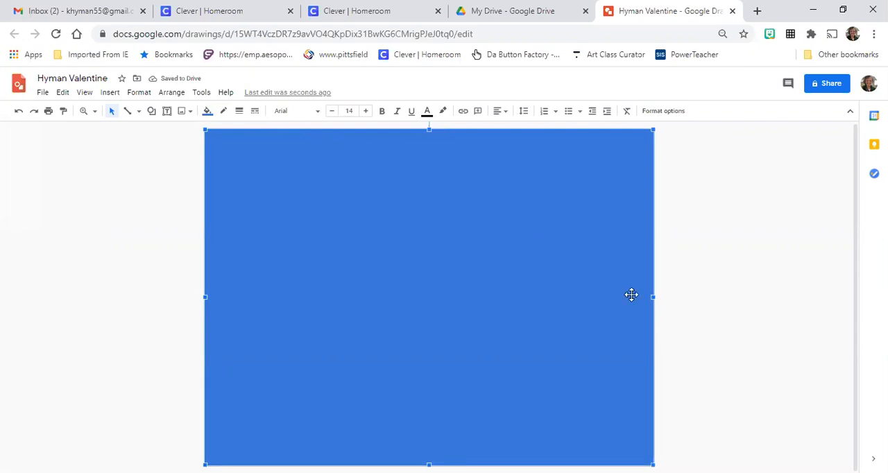
# Send the blue rectangle to the back, behind all hearts, face shapes and text
pyautogui.click(170, 94)
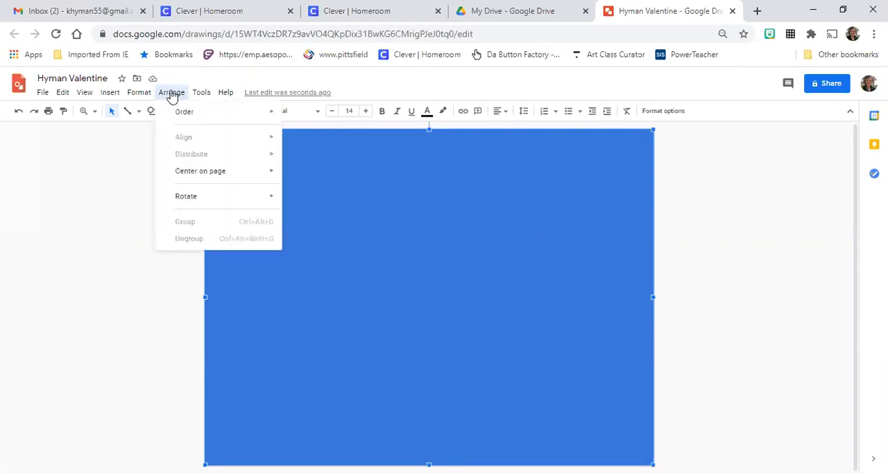
pyautogui.moveTo(182, 114)
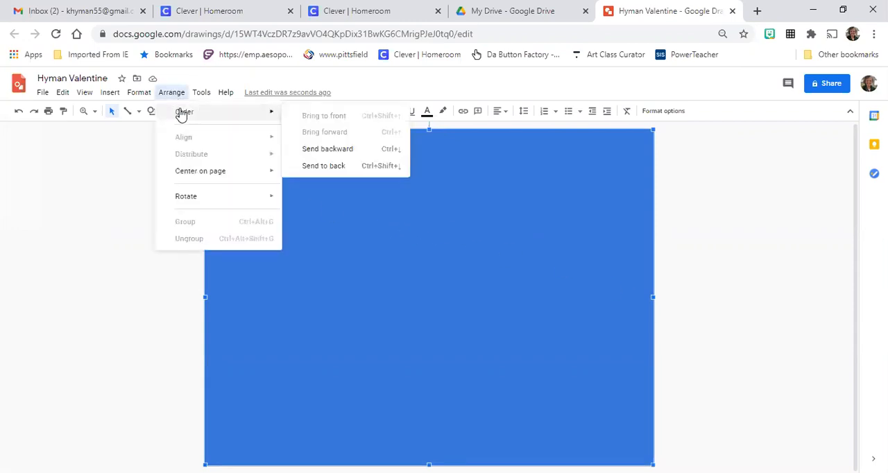
pyautogui.click(351, 170)
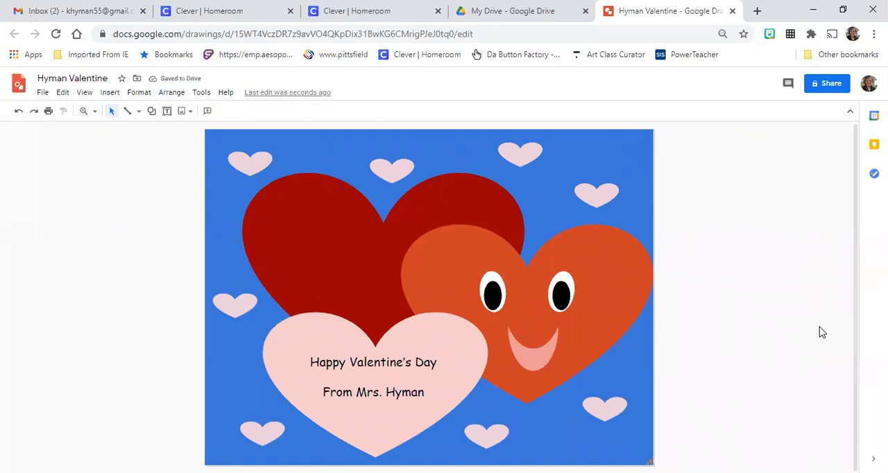
# View the drawing's sharing options and close them without adding anyone
pyautogui.click(822, 87)
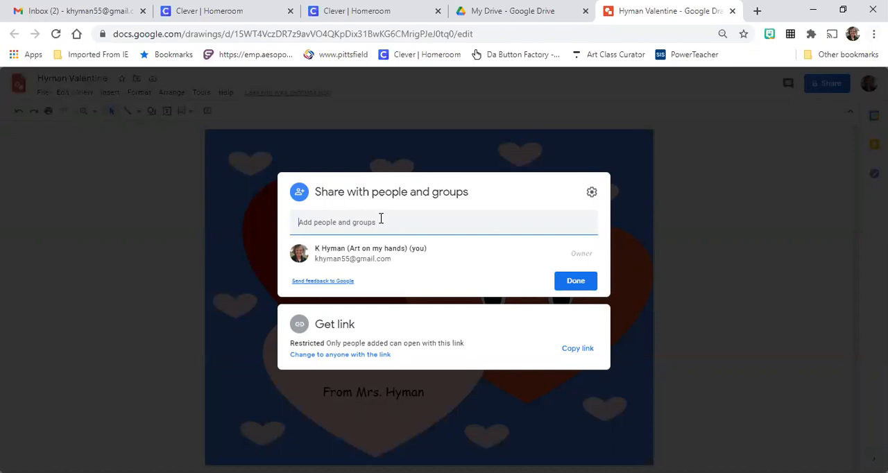
pyautogui.click(759, 234)
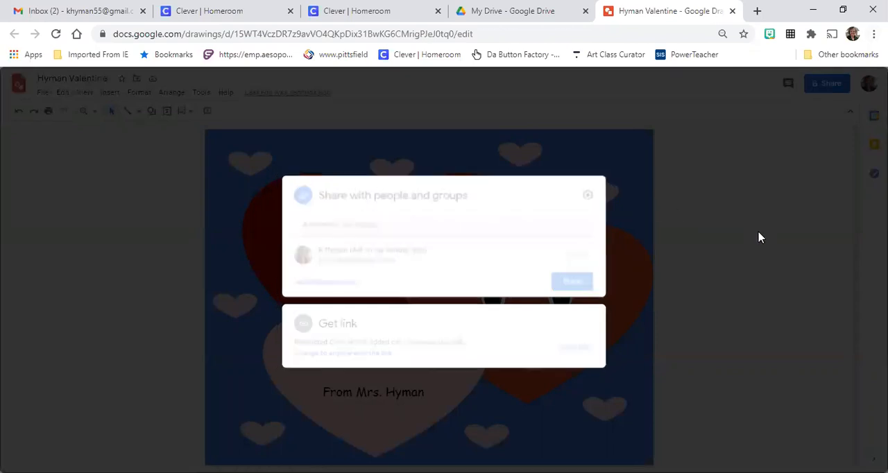